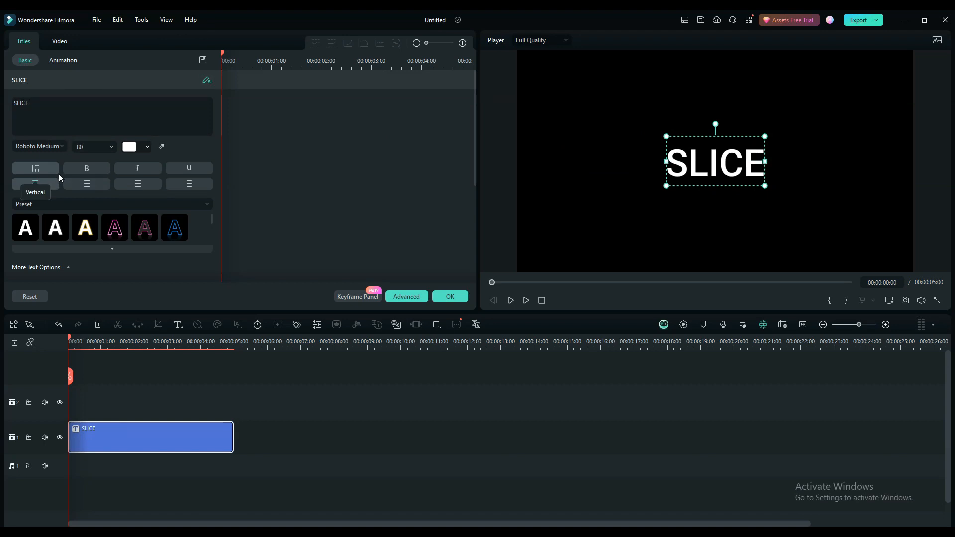
Set the SLICE title's font to Roboto Slab Bold at size 110 and apply it through the advanced text editor.
{"action": "left_click", "coordinate": [49, 147]}
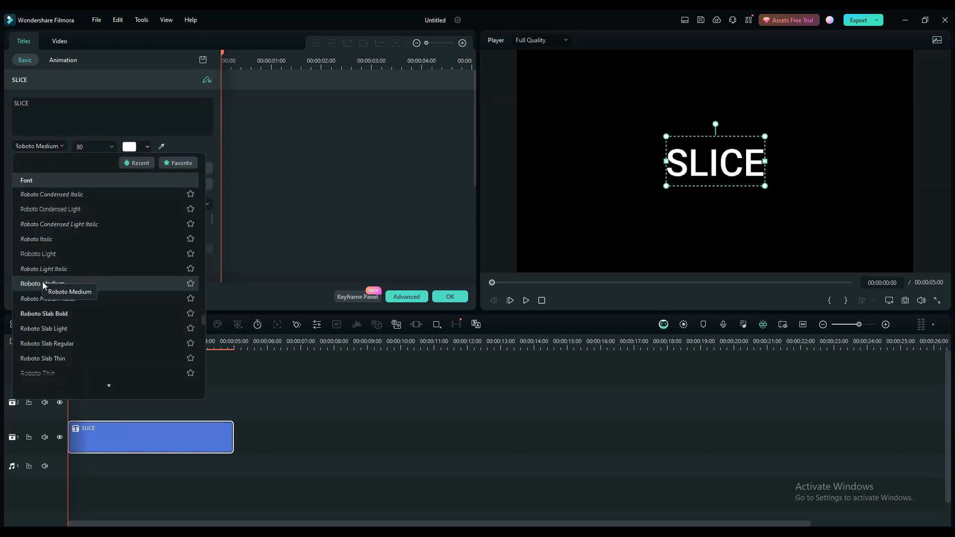
{"action": "left_click", "coordinate": [50, 313]}
{"action": "left_click", "coordinate": [97, 148]}
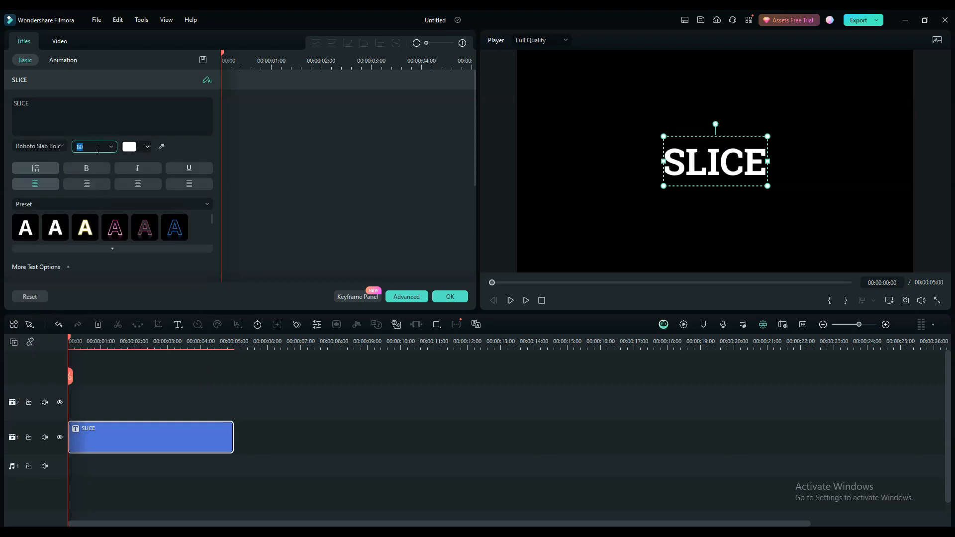
{"action": "type", "text": "110"}
{"action": "left_click", "coordinate": [418, 299]}
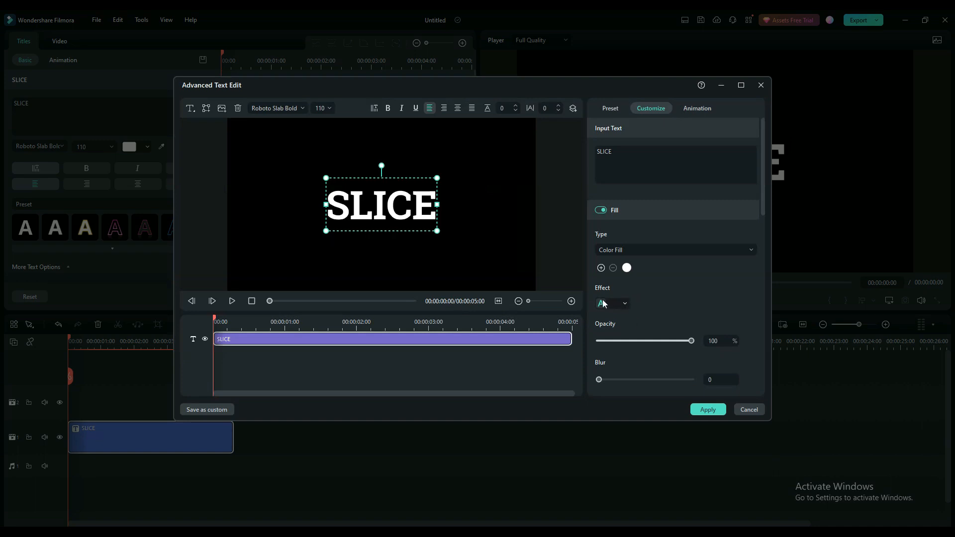
{"action": "scroll", "coordinate": [645, 332], "scroll_direction": "down", "scroll_amount": 2}
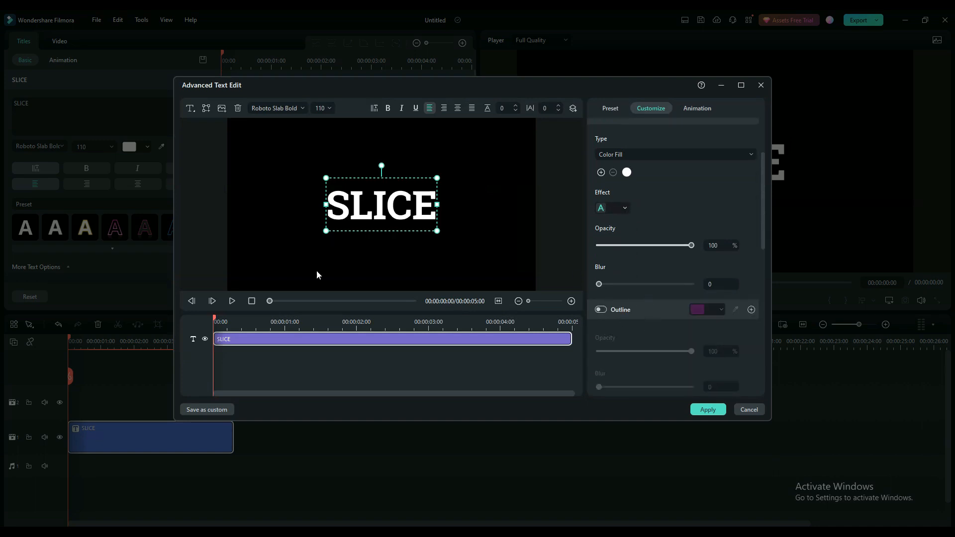
{"action": "left_click", "coordinate": [708, 410]}
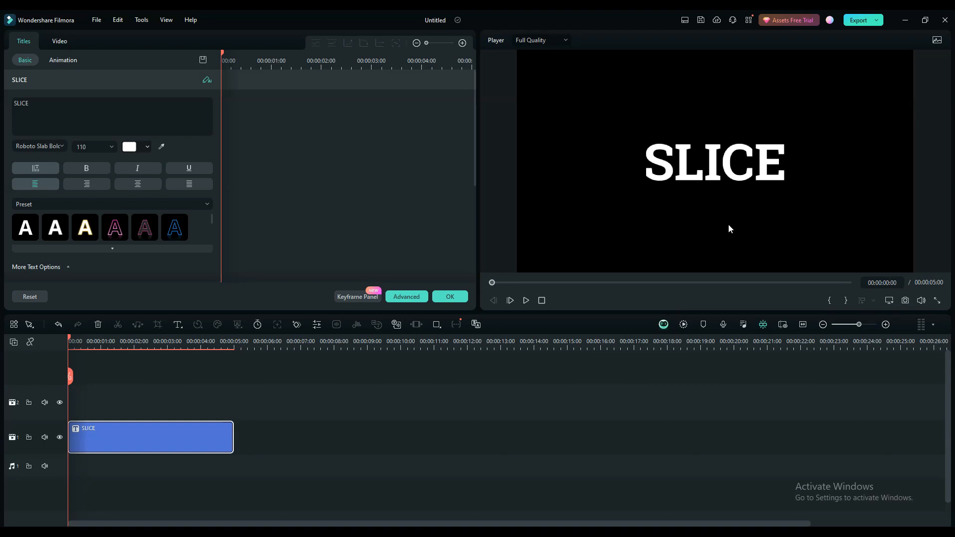
Save a JPG snapshot of the SLICE title to D:/VIDEO/PROJECT and delete the title clip from the timeline.
{"action": "left_click", "coordinate": [905, 301]}
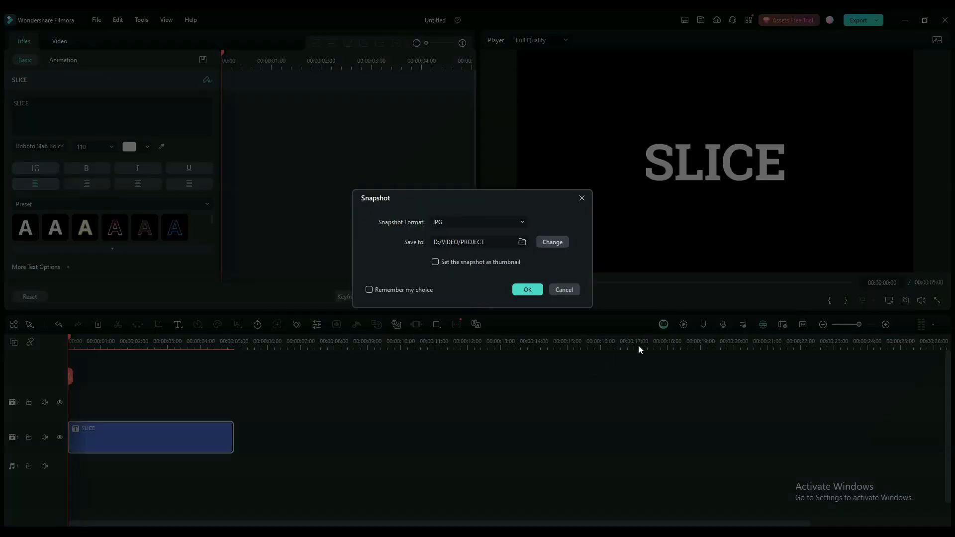
{"action": "left_click", "coordinate": [527, 289]}
{"action": "left_click_drag", "start_coordinate": [352, 392], "coordinate": [175, 482]}
{"action": "key", "text": "Delete"}
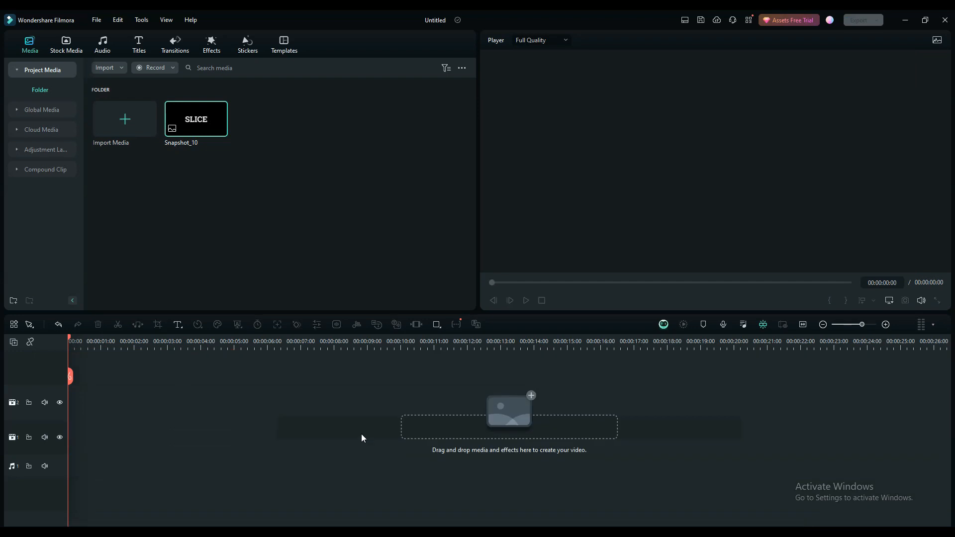
Place Snapshot_10 at the start of video track 2 and draw a triangular mask around the lower-right diagonal half of SLICE.
{"action": "left_click_drag", "start_coordinate": [189, 131], "coordinate": [63, 415]}
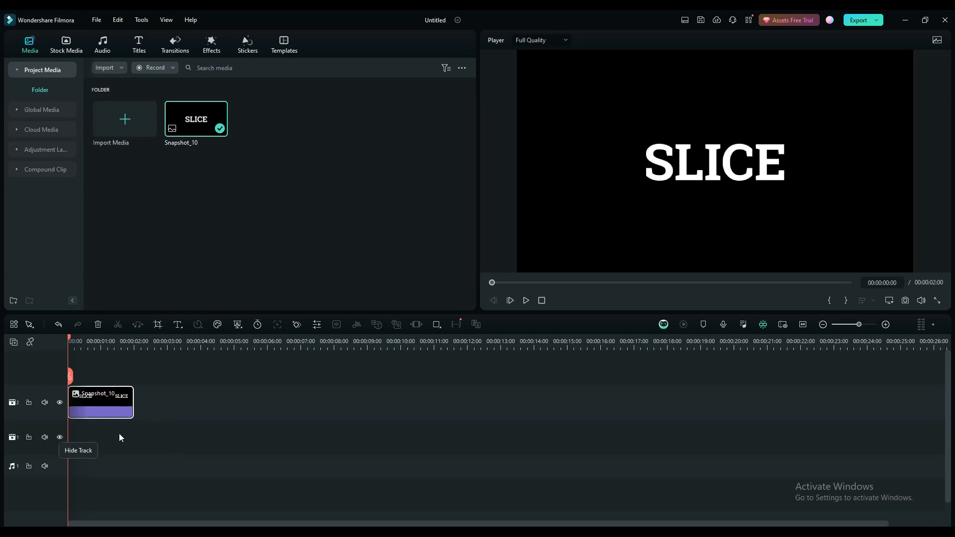
{"action": "double_click", "coordinate": [104, 408]}
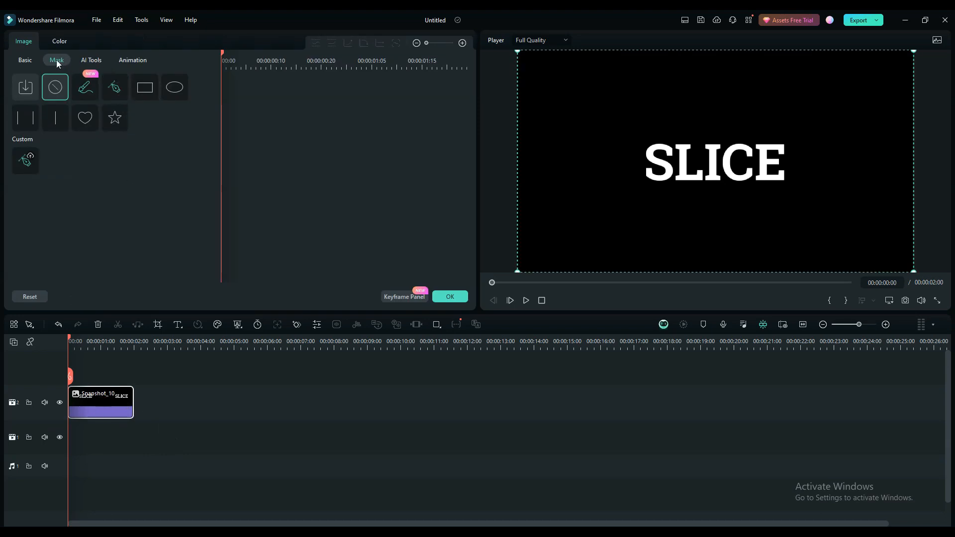
{"action": "left_click", "coordinate": [110, 97]}
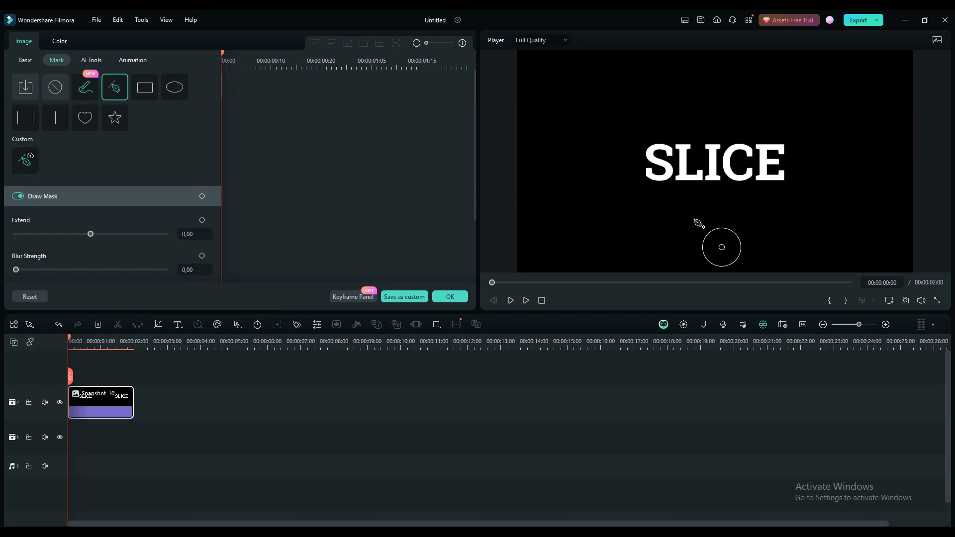
{"action": "left_click", "coordinate": [644, 187]}
{"action": "left_click", "coordinate": [795, 131]}
{"action": "left_click", "coordinate": [794, 196]}
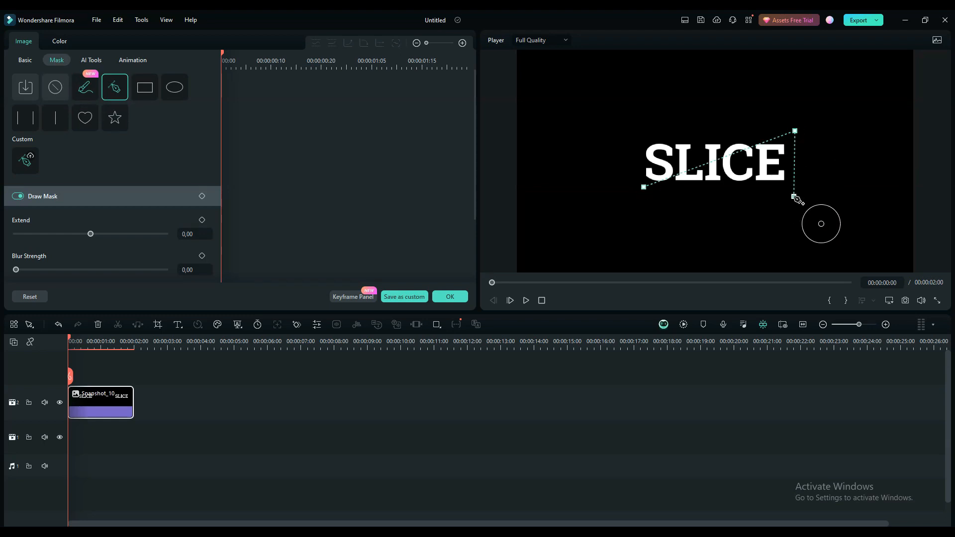
{"action": "left_click", "coordinate": [644, 188]}
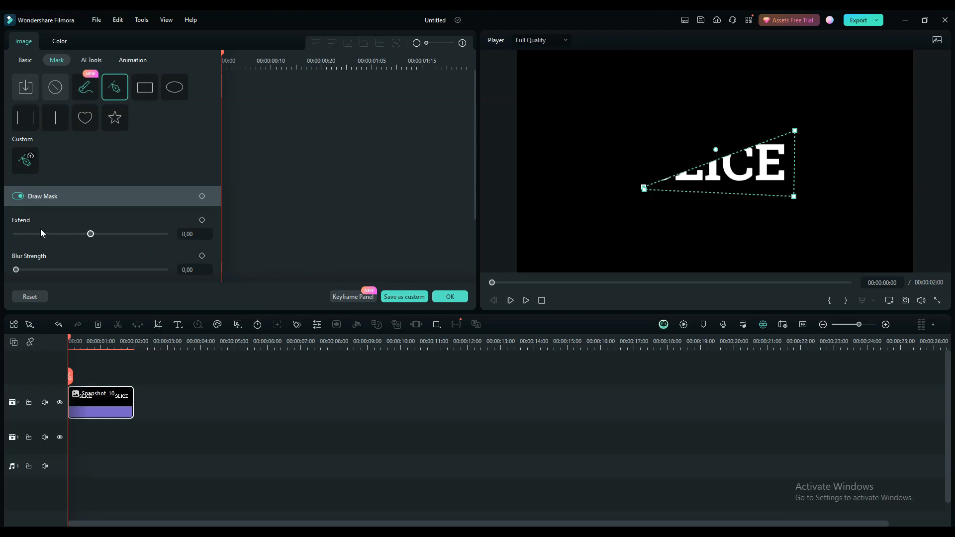
Set the drawn mask's Blur Strength to 4 and confirm the clip's settings.
{"action": "scroll", "coordinate": [40, 229], "scroll_direction": "down", "scroll_amount": 2}
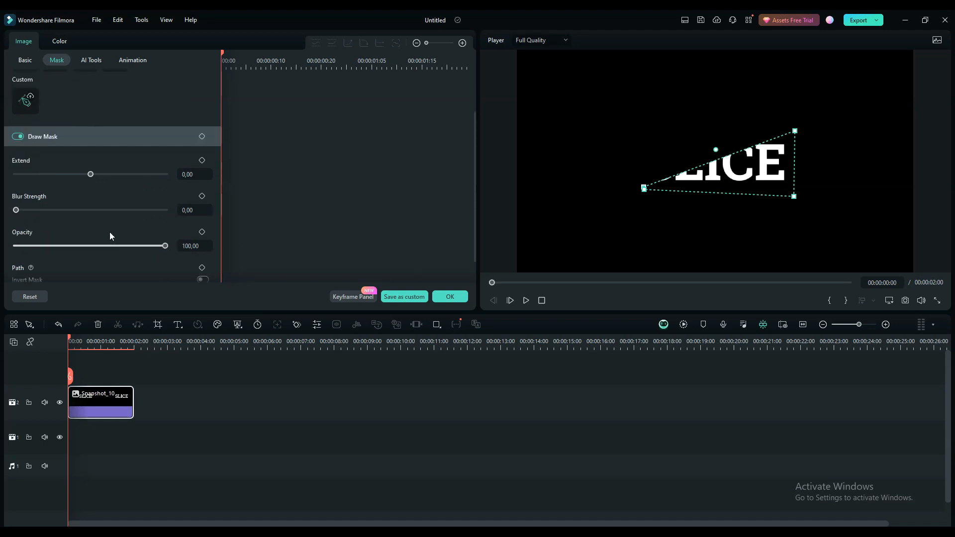
{"action": "left_click", "coordinate": [189, 210]}
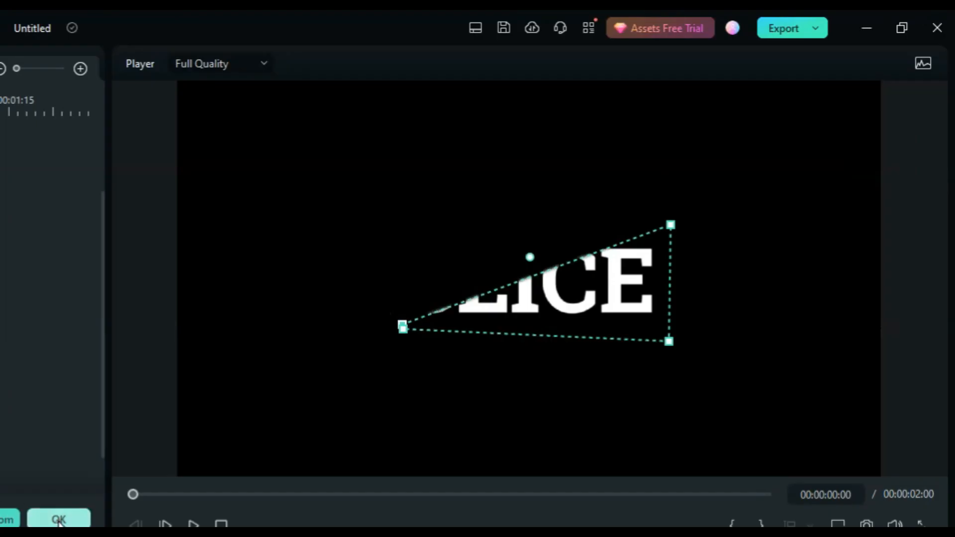
{"action": "left_click", "coordinate": [58, 521]}
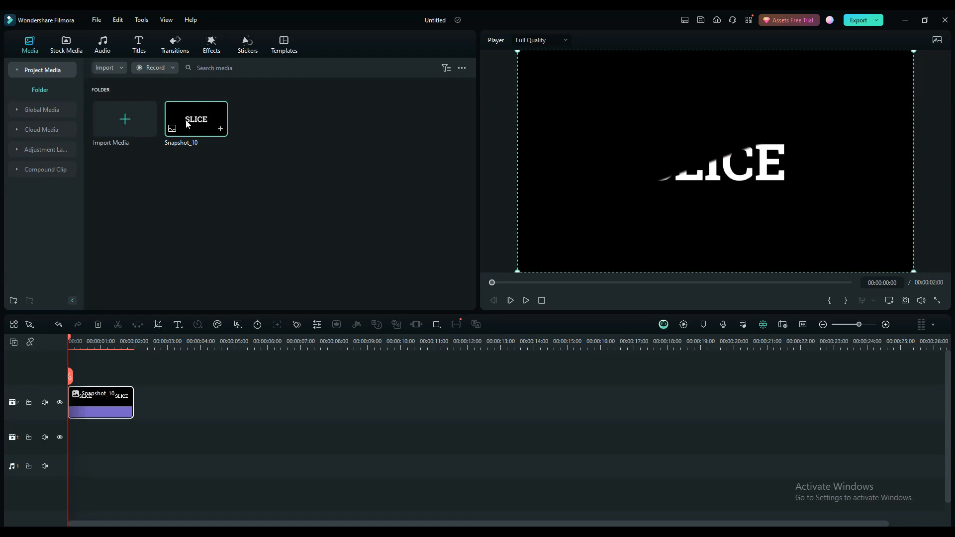
Add Snapshot_10 on a new track above the masked clip and draw a mask around the upper-left diagonal half of SLICE.
{"action": "left_click_drag", "start_coordinate": [187, 124], "coordinate": [69, 375]}
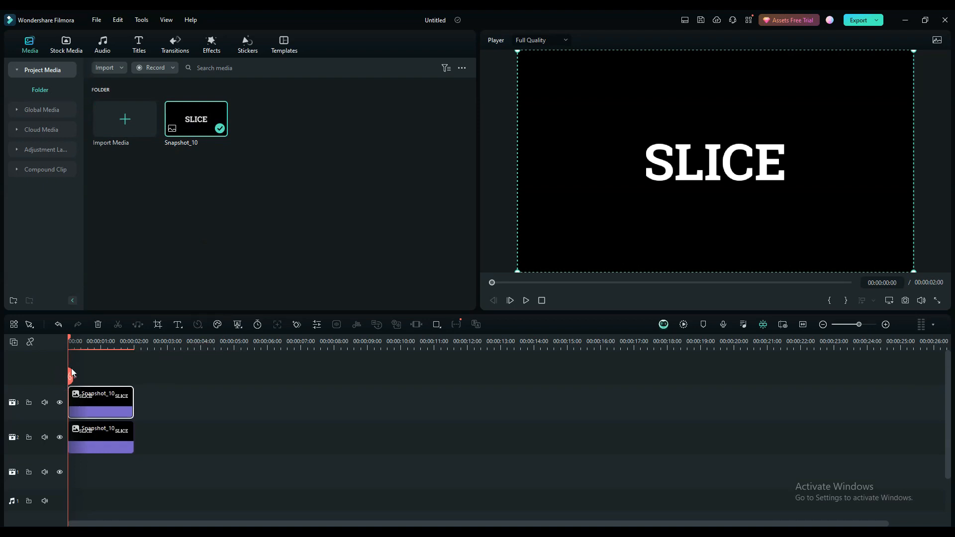
{"action": "double_click", "coordinate": [102, 396]}
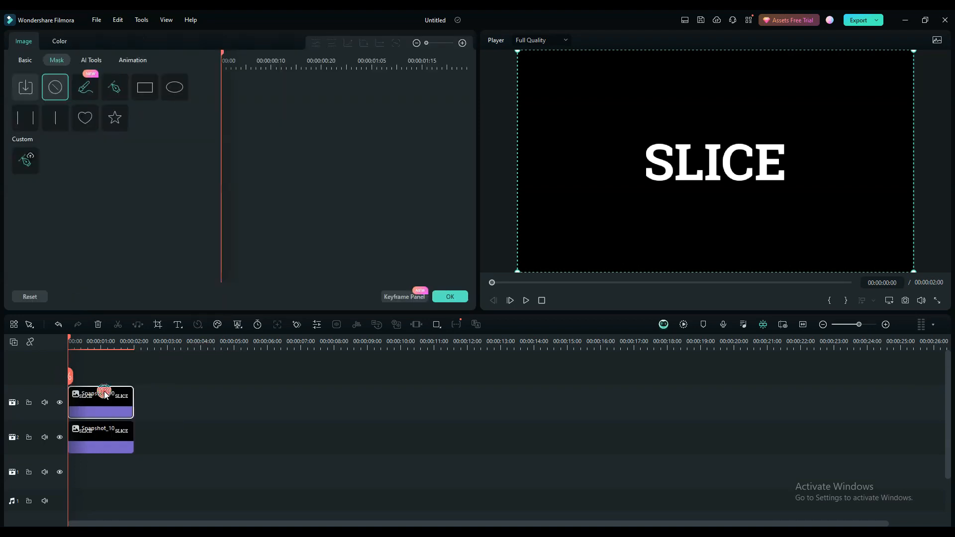
{"action": "left_click", "coordinate": [111, 94]}
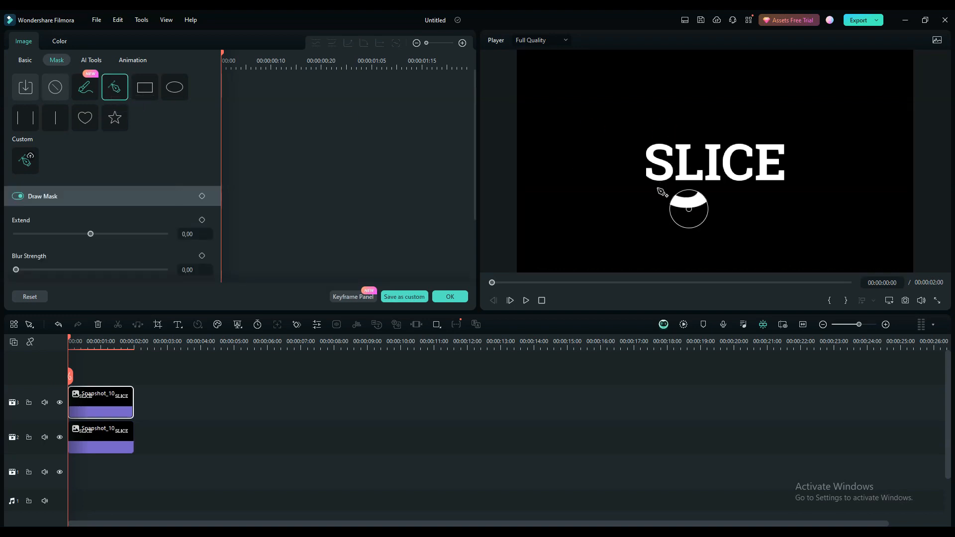
{"action": "left_click", "coordinate": [635, 185]}
{"action": "left_click", "coordinate": [779, 132]}
{"action": "left_click", "coordinate": [620, 115]}
{"action": "left_click", "coordinate": [635, 186]}
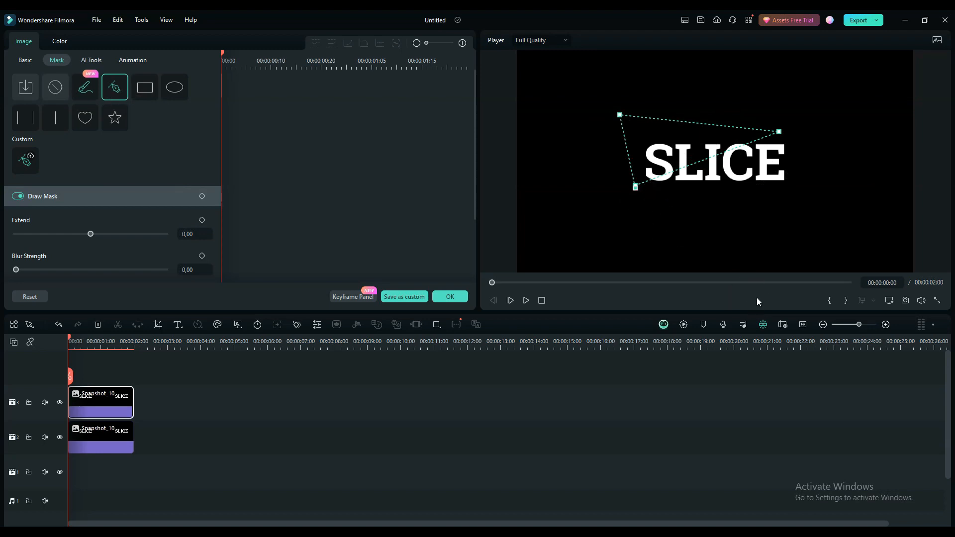
{"action": "left_click", "coordinate": [682, 213]}
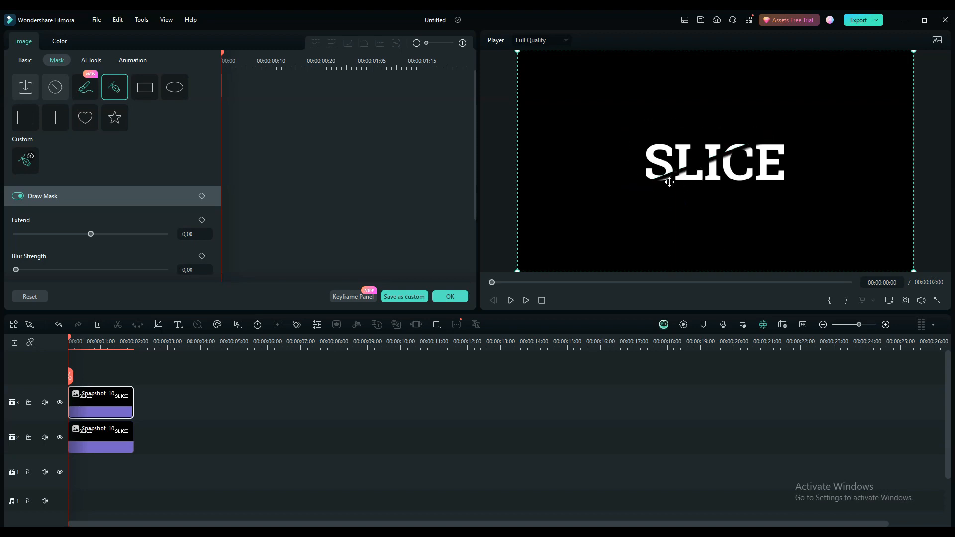
Set the upper clip's mask Blur Strength to 4 and check how the two halves meet in the preview.
{"action": "left_click", "coordinate": [715, 135]}
{"action": "left_click", "coordinate": [194, 270]}
{"action": "type", "text": "4"}
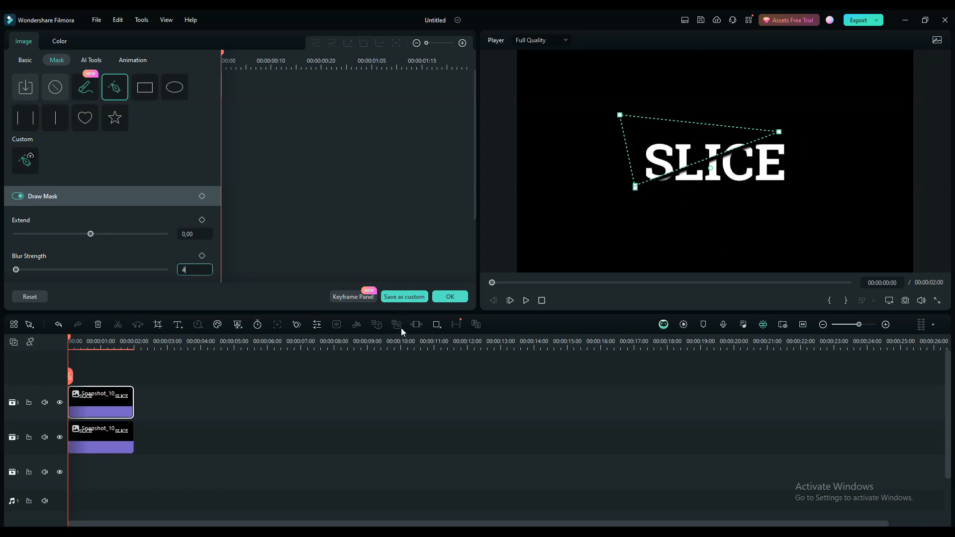
{"action": "left_click", "coordinate": [349, 242]}
{"action": "left_click", "coordinate": [699, 252]}
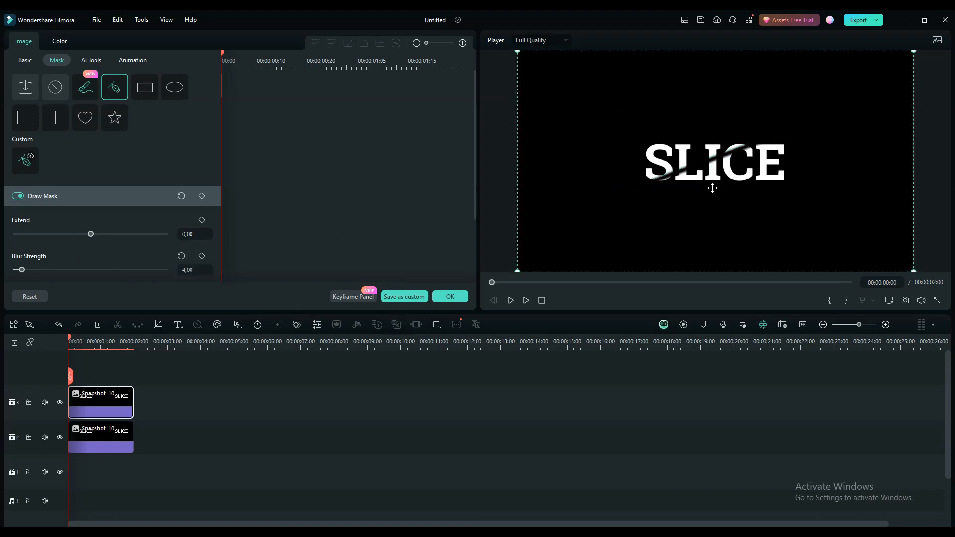
{"action": "left_click", "coordinate": [636, 185]}
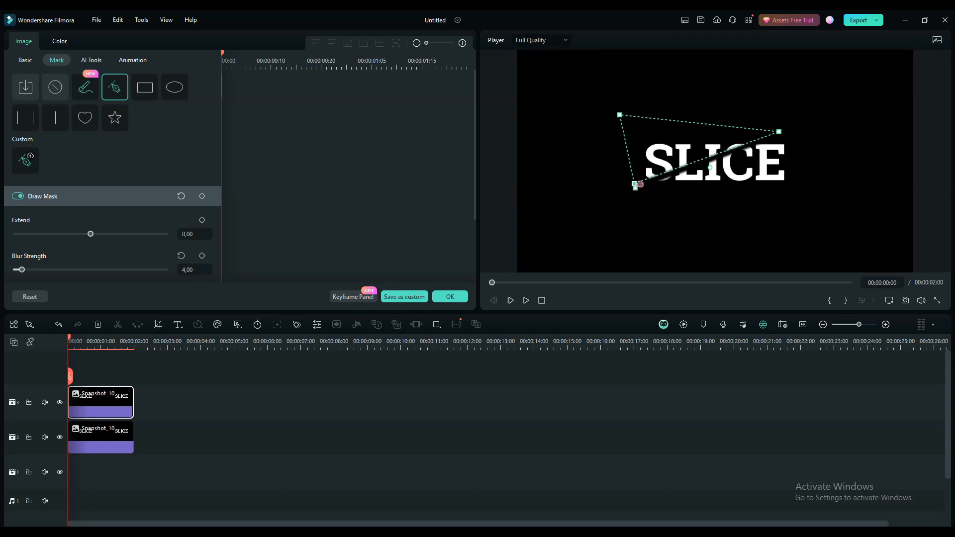
{"action": "left_click", "coordinate": [757, 181]}
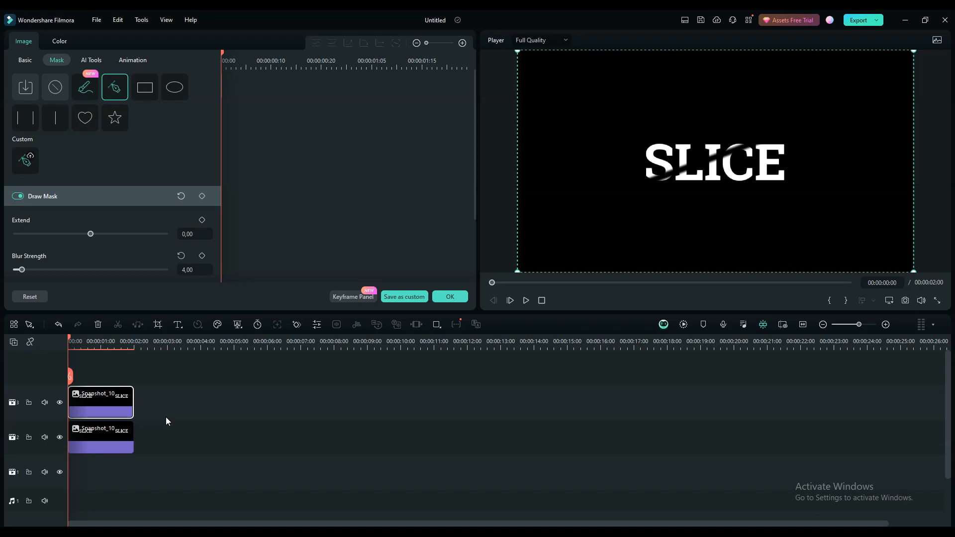
Extend both snapshot clips to 00:00:07:14 and split them at 00:00:03:22.
{"action": "left_click_drag", "start_coordinate": [135, 401], "coordinate": [319, 404]}
{"action": "left_click", "coordinate": [133, 439]}
{"action": "left_click_drag", "start_coordinate": [132, 440], "coordinate": [319, 437]}
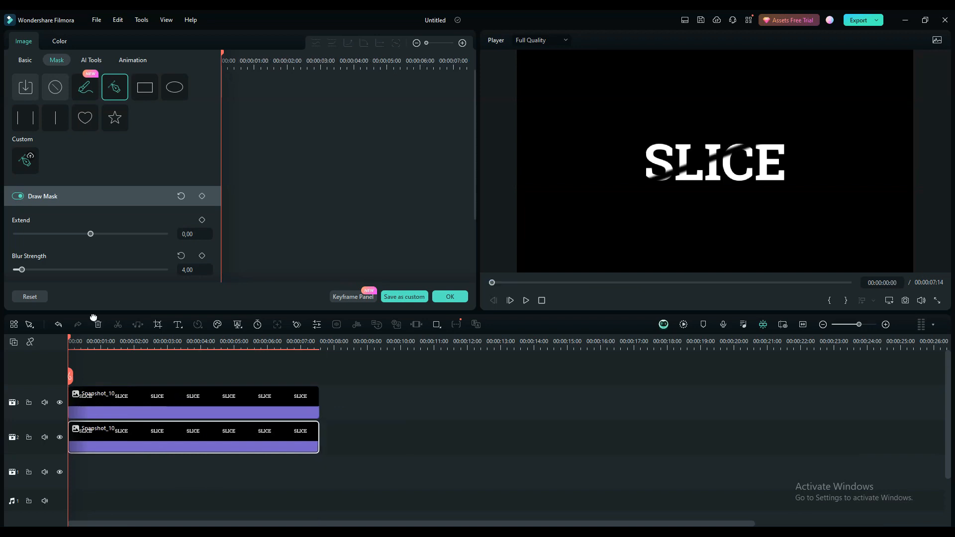
{"action": "left_click_drag", "start_coordinate": [71, 340], "coordinate": [197, 374]}
{"action": "left_click", "coordinate": [197, 376]}
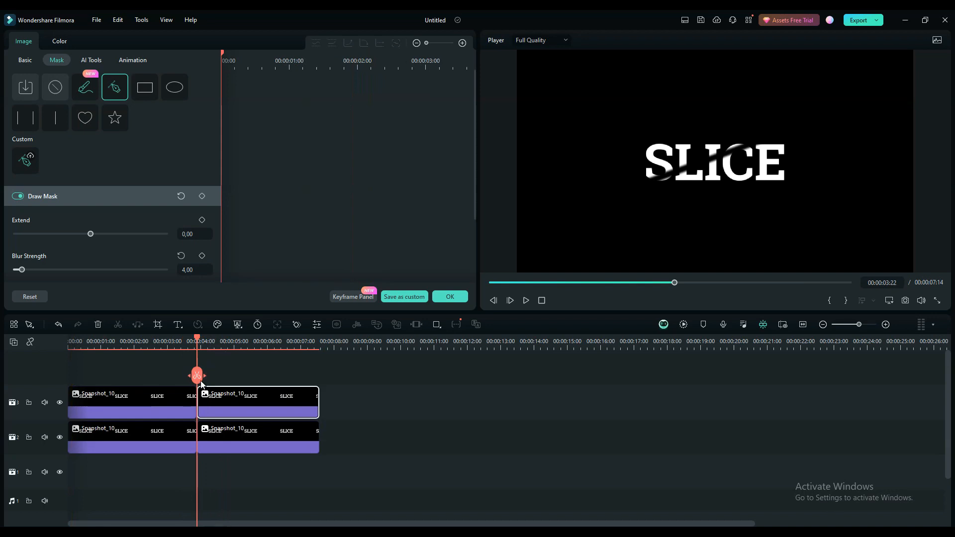
Select the second clip on video track 2, lock video track 3, and hide the keyframe graph.
{"action": "left_click", "coordinate": [302, 432]}
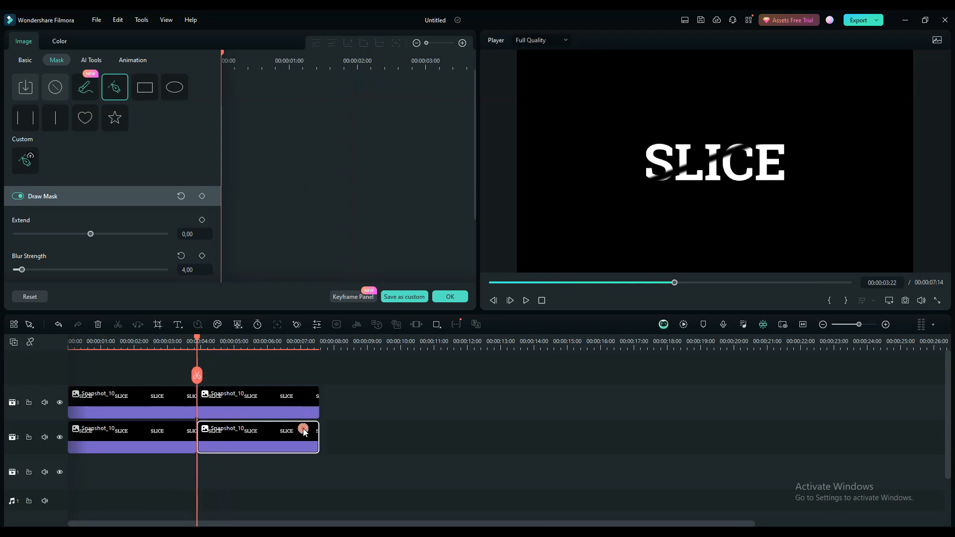
{"action": "left_click", "coordinate": [29, 402]}
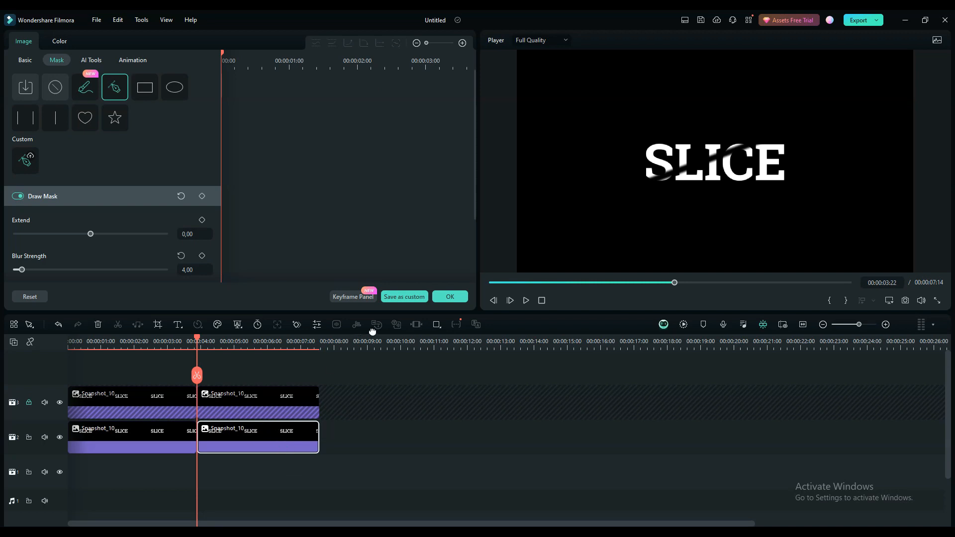
{"action": "left_click", "coordinate": [345, 298]}
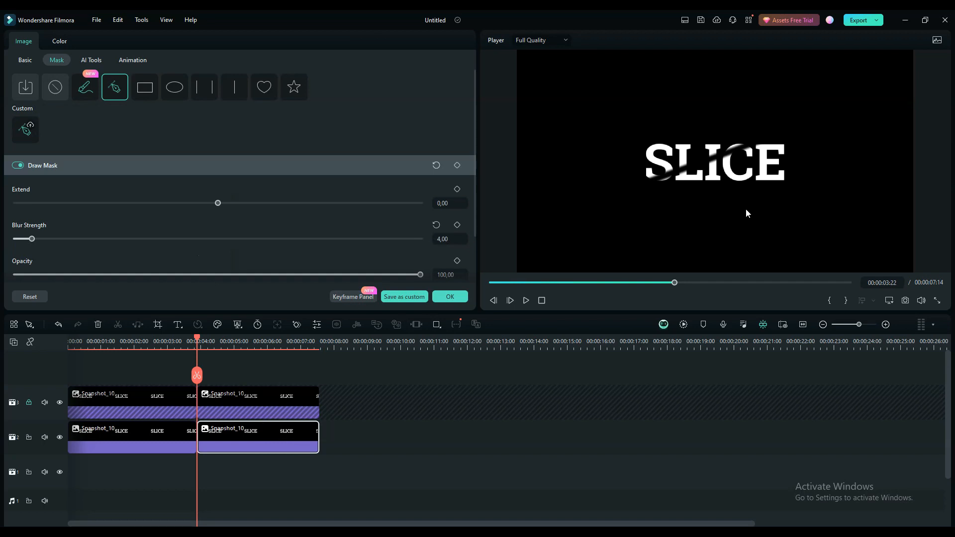
Try to move the selected lower half of SLICE down in the preview.
{"action": "left_click", "coordinate": [678, 112]}
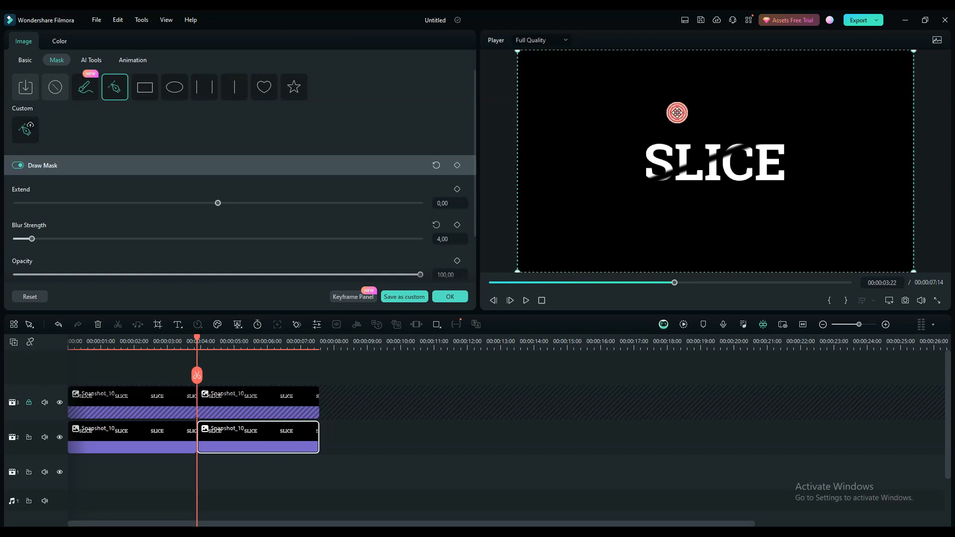
{"action": "left_click_drag", "start_coordinate": [668, 106], "coordinate": [667, 137]}
{"action": "left_click", "coordinate": [438, 297]}
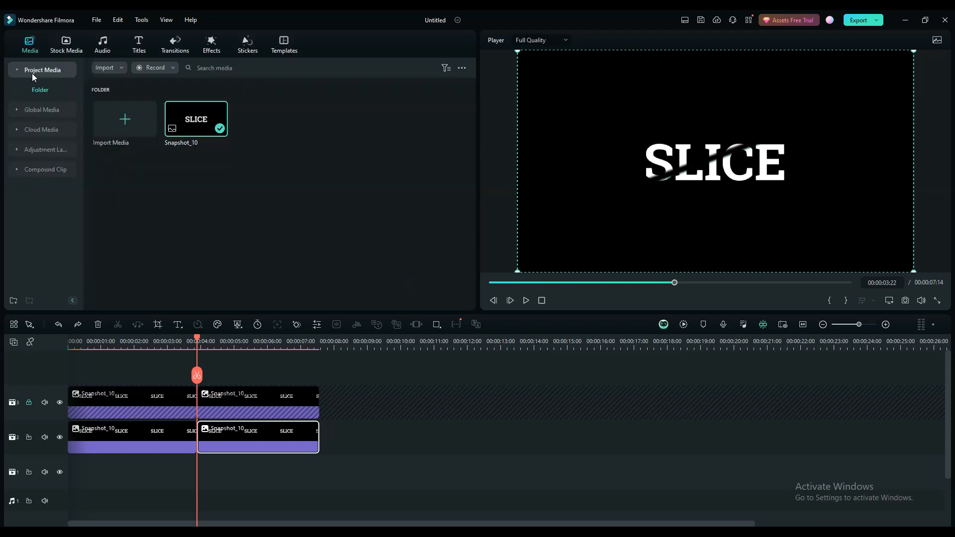
Choose the Fade Out preset animation for the second clip on video track 2.
{"action": "double_click", "coordinate": [222, 436]}
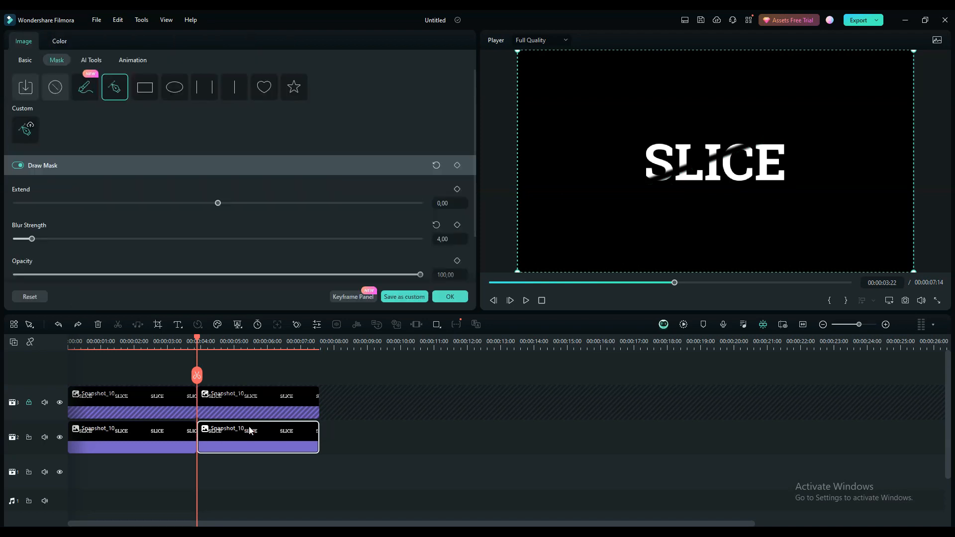
{"action": "left_click", "coordinate": [26, 61]}
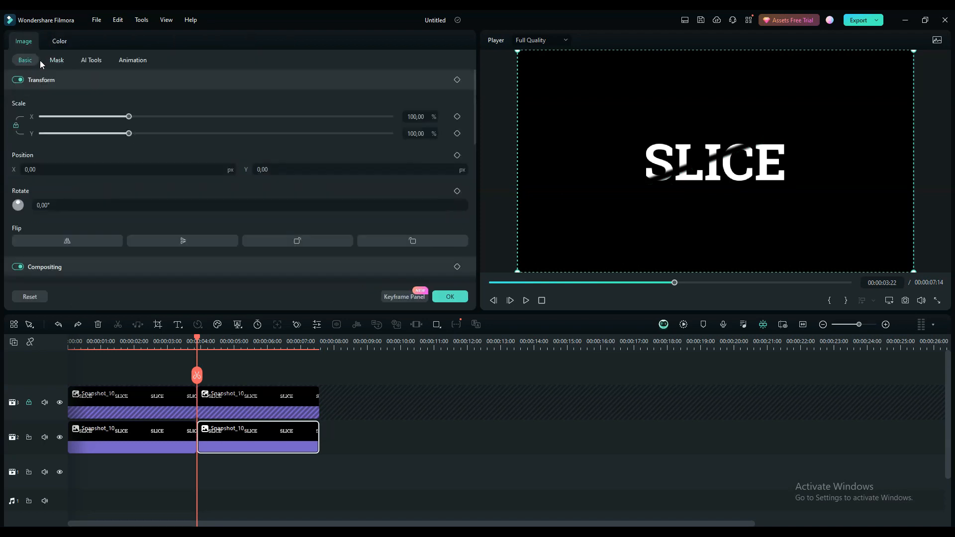
{"action": "left_click", "coordinate": [128, 60]}
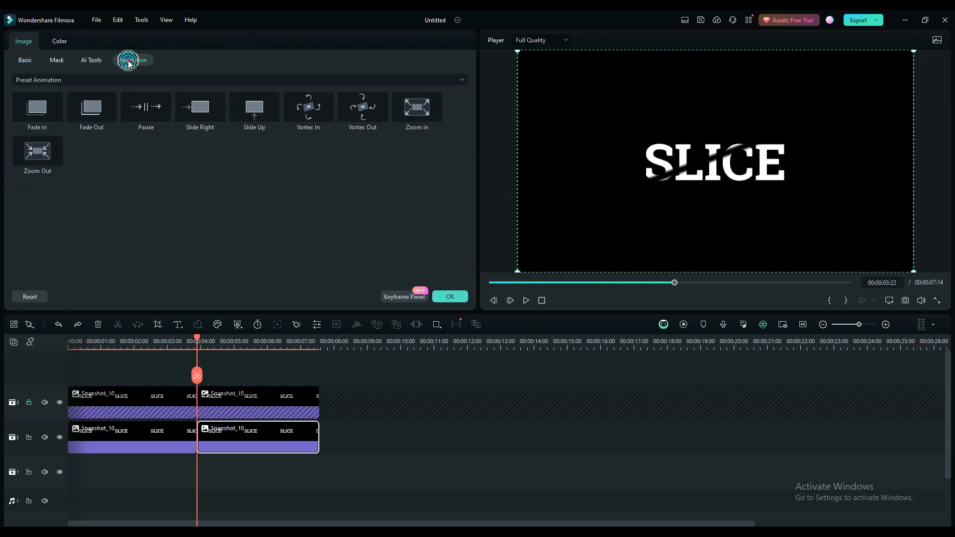
{"action": "left_click", "coordinate": [91, 116]}
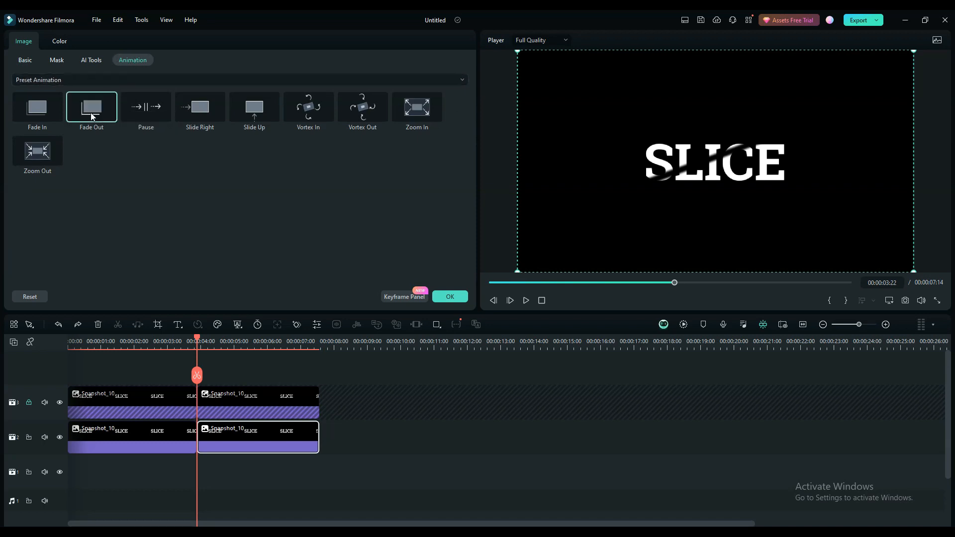
Move the Fade Out's end keyframe on track 2's second clip to 00:00:06:05 and play back the fade.
{"action": "left_click", "coordinate": [230, 447]}
{"action": "left_click_drag", "start_coordinate": [231, 453], "coordinate": [274, 454]}
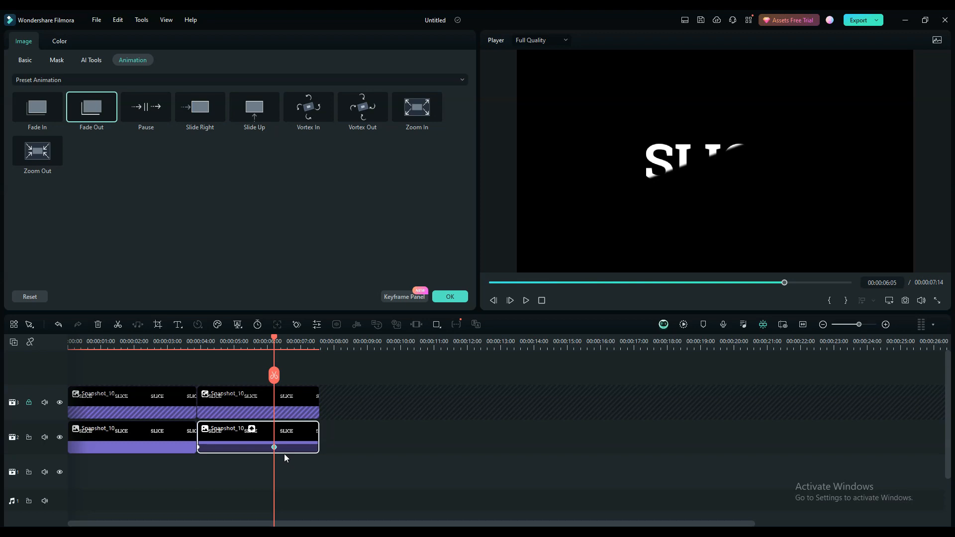
{"action": "left_click_drag", "start_coordinate": [275, 343], "coordinate": [193, 364]}
{"action": "left_click", "coordinate": [526, 300]}
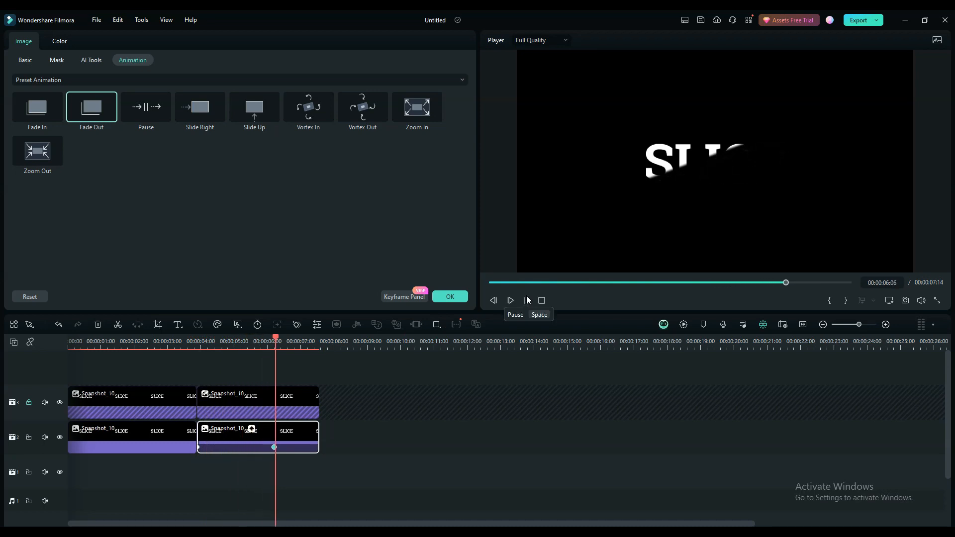
{"action": "left_click", "coordinate": [528, 300]}
{"action": "left_click_drag", "start_coordinate": [290, 341], "coordinate": [195, 348]}
{"action": "left_click", "coordinate": [294, 347]}
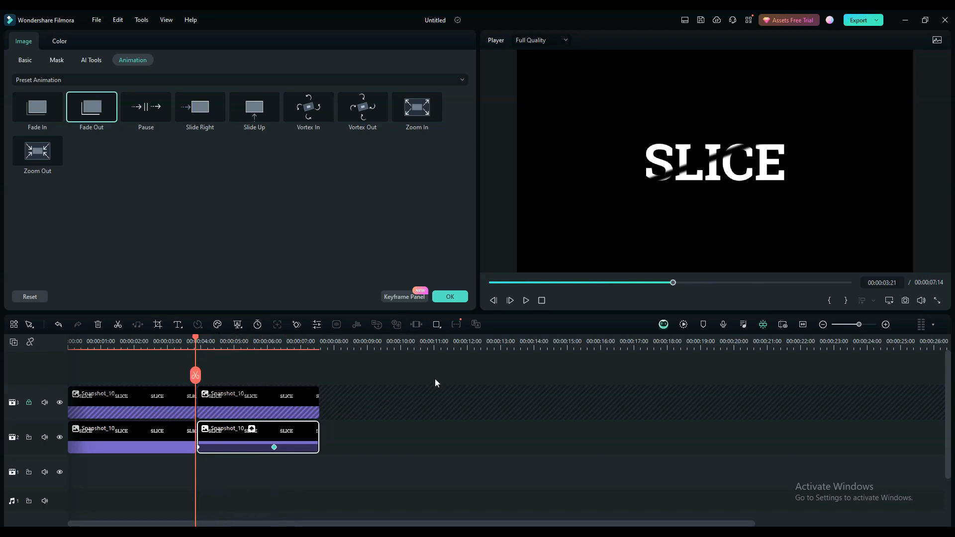
Show the keyframe graph, add a Position keyframe at 00:00:06:03, and move the lower half of SLICE to about X 607.5, Y -455.6 px.
{"action": "left_click", "coordinate": [27, 61]}
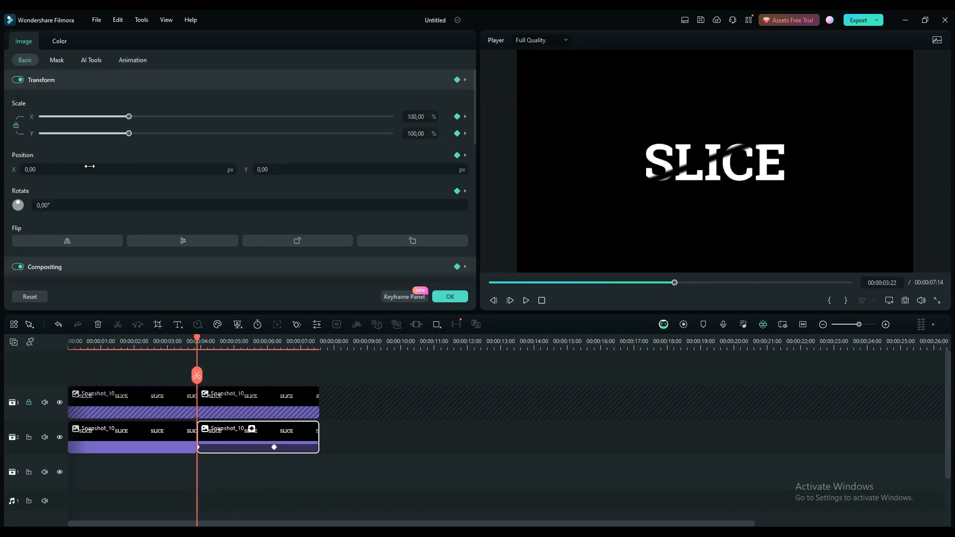
{"action": "left_click", "coordinate": [404, 296]}
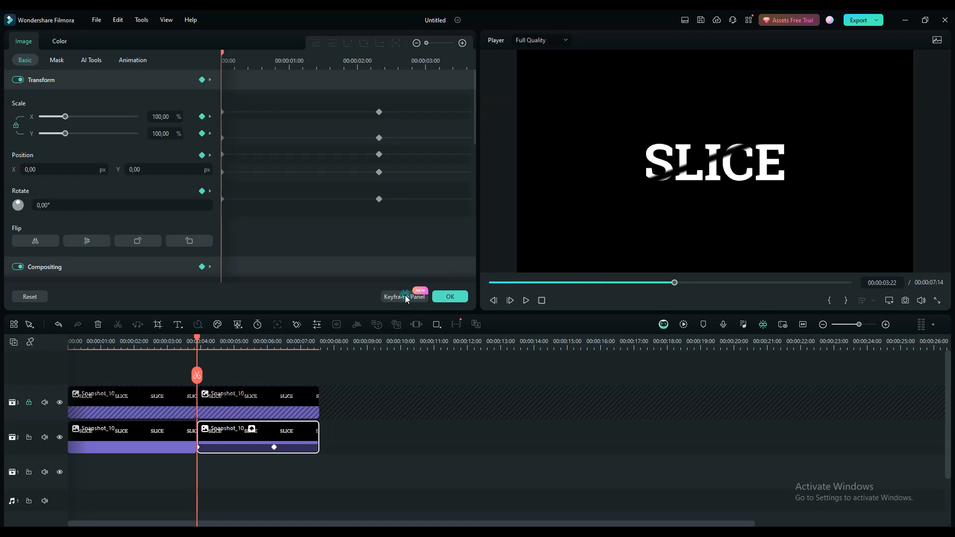
{"action": "left_click", "coordinate": [202, 155]}
{"action": "left_click_drag", "start_coordinate": [199, 343], "coordinate": [272, 355]}
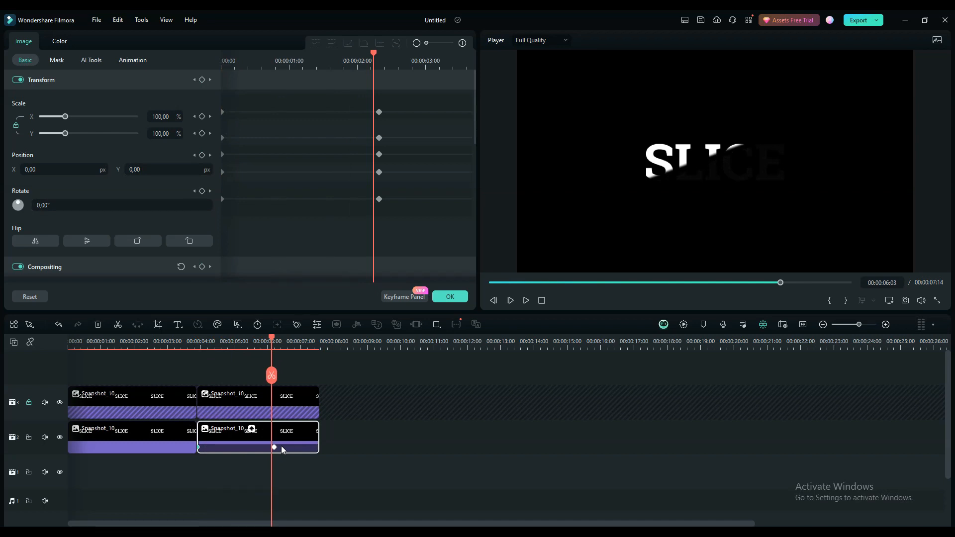
{"action": "left_click", "coordinate": [202, 155]}
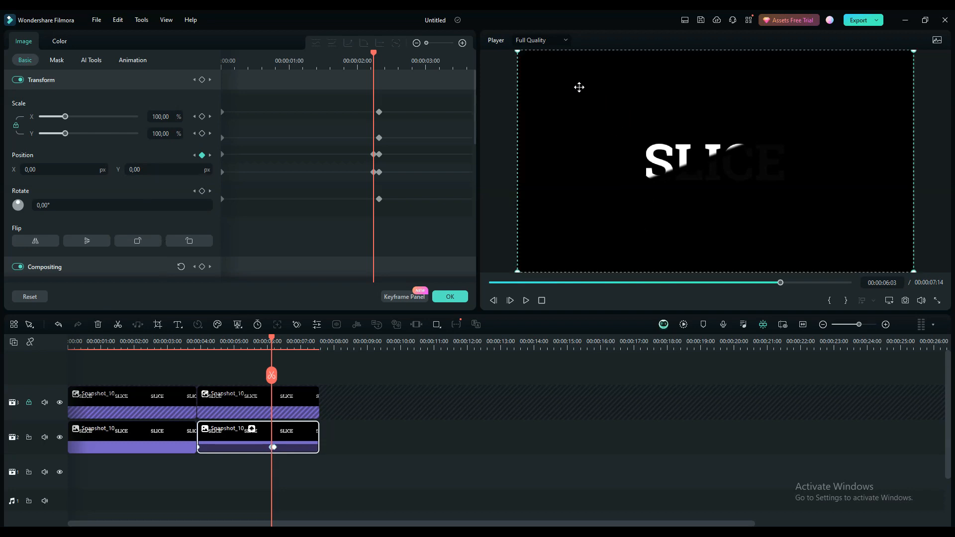
{"action": "left_click_drag", "start_coordinate": [579, 87], "coordinate": [680, 188]}
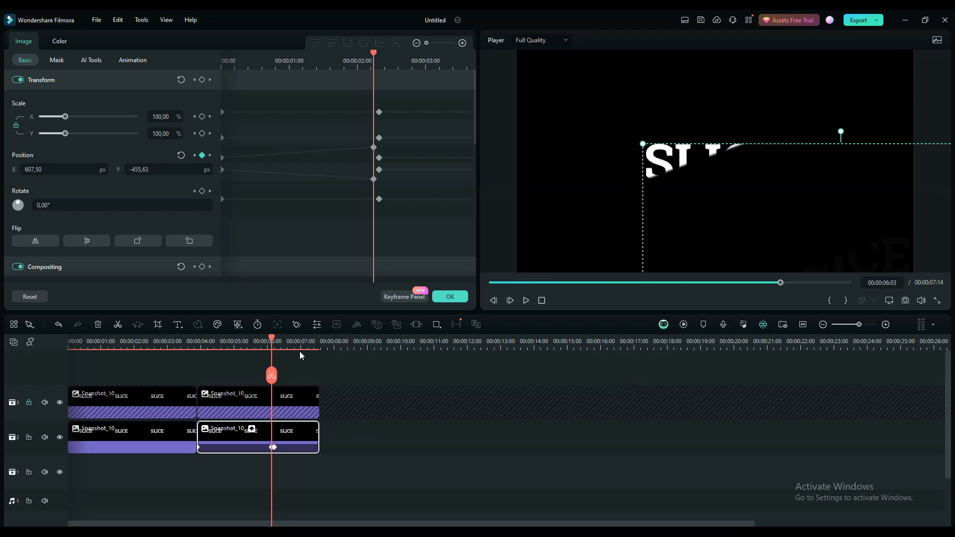
Play back the lower half's slide-away movement from just before the split.
{"action": "left_click_drag", "start_coordinate": [273, 341], "coordinate": [181, 348]}
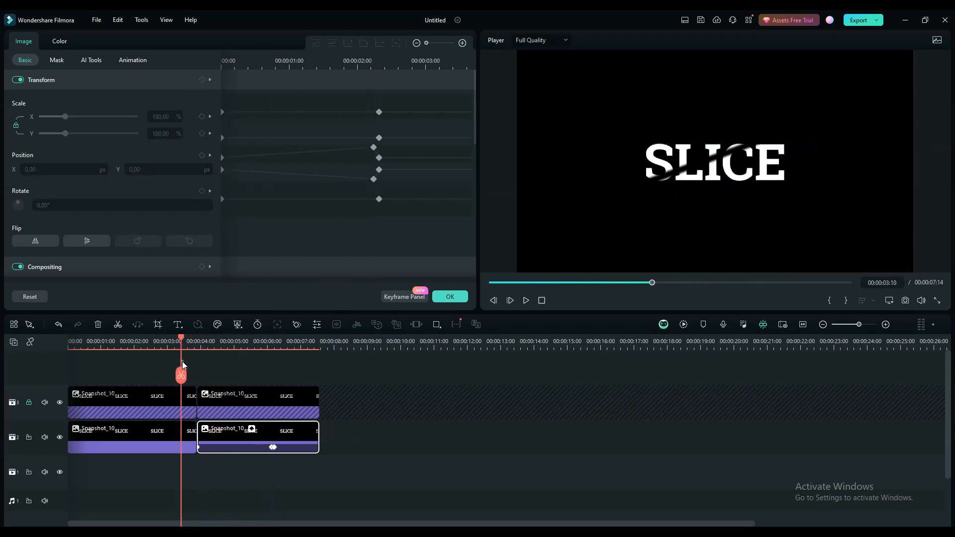
{"action": "left_click", "coordinate": [526, 301]}
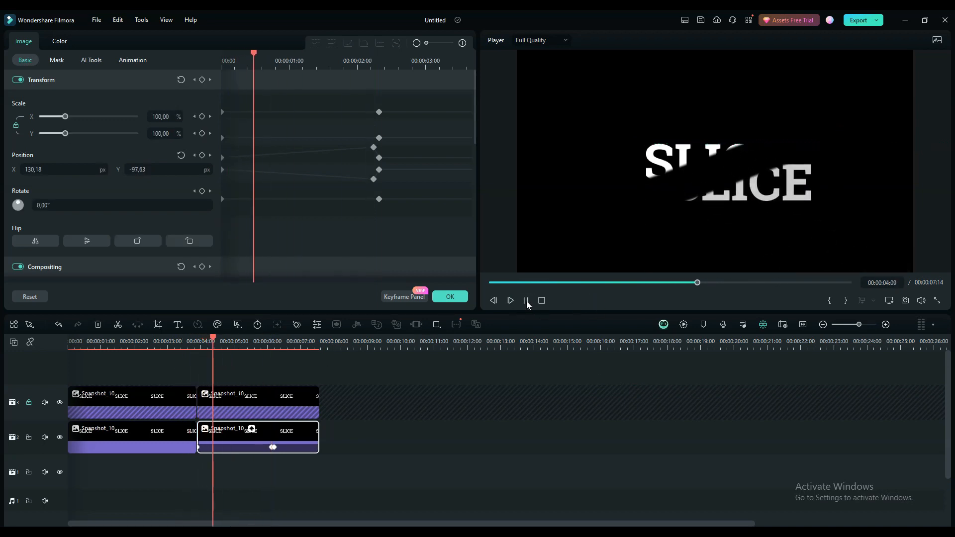
{"action": "left_click", "coordinate": [528, 300]}
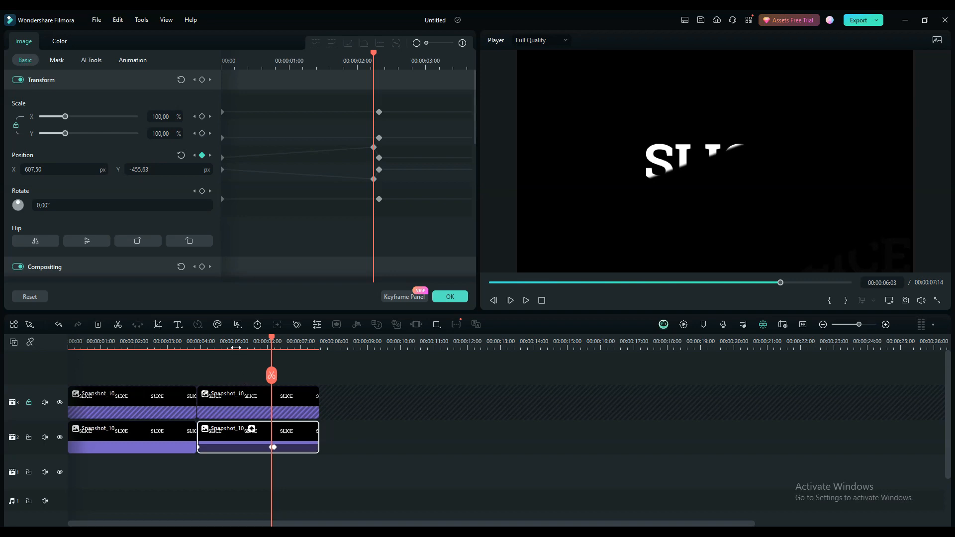
{"action": "left_click_drag", "start_coordinate": [273, 341], "coordinate": [193, 366]}
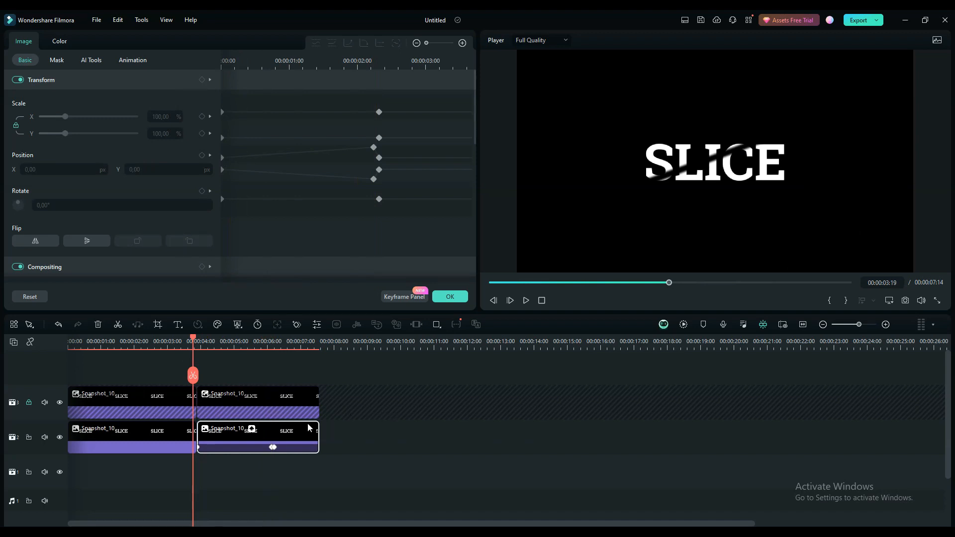
Smooth the lower half's Position X curve with an easing preset and pull its starting curve handle upward.
{"action": "left_click", "coordinate": [272, 448]}
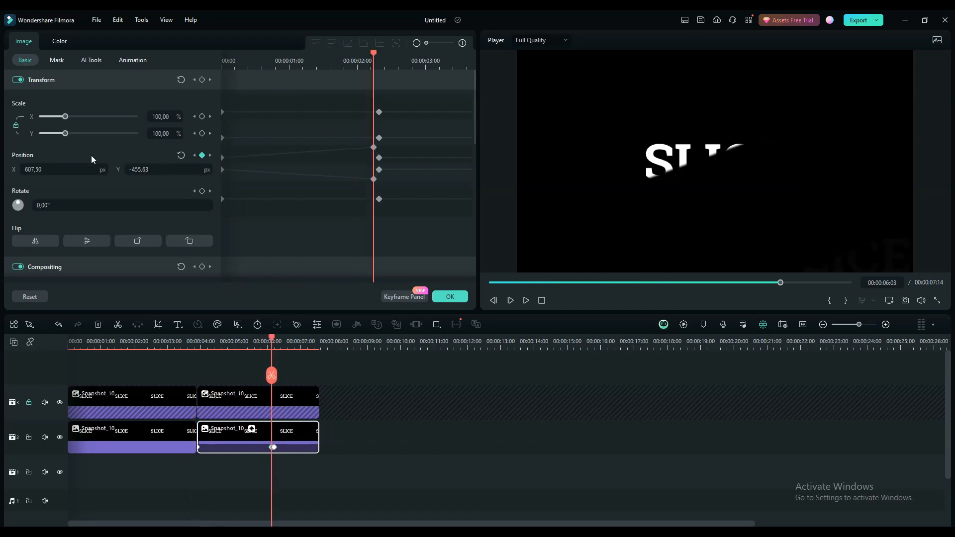
{"action": "left_click", "coordinate": [313, 151]}
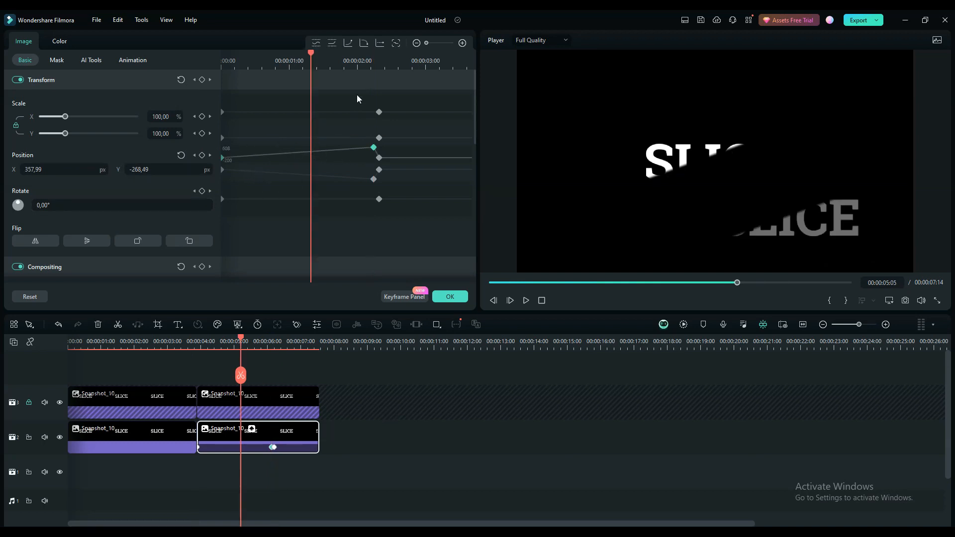
{"action": "left_click", "coordinate": [364, 48]}
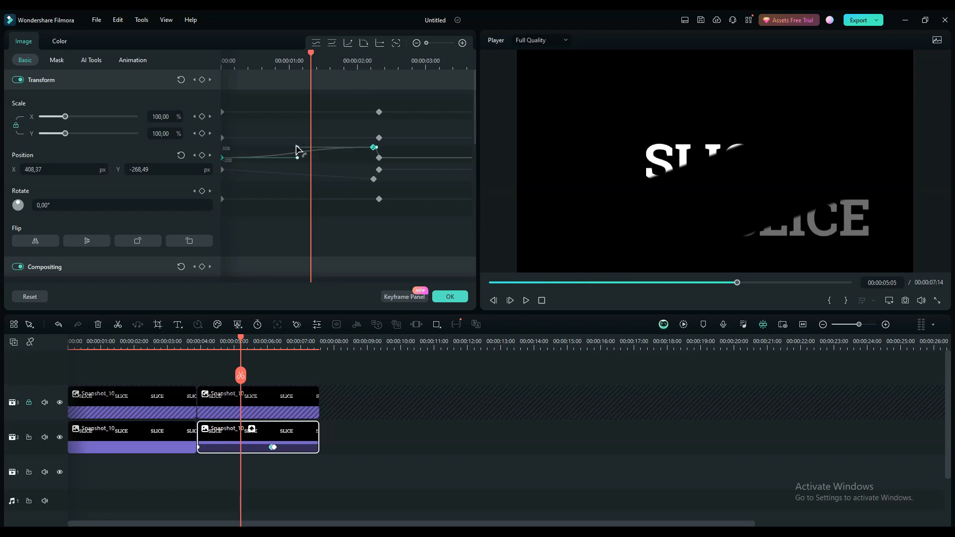
{"action": "left_click_drag", "start_coordinate": [297, 150], "coordinate": [303, 141]}
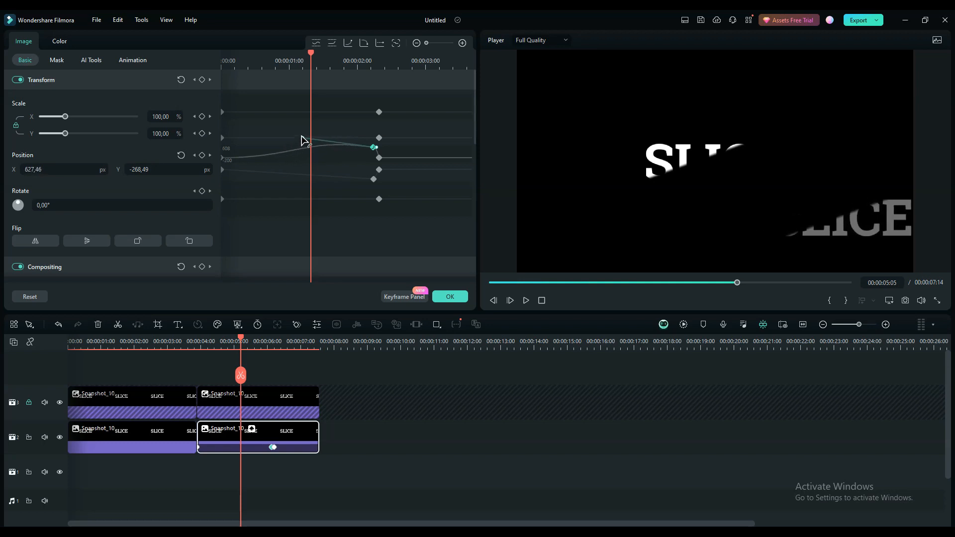
Smooth the lower half's Position Y curve with the same easing preset and pull its starting curve handle downward.
{"action": "left_click", "coordinate": [282, 172]}
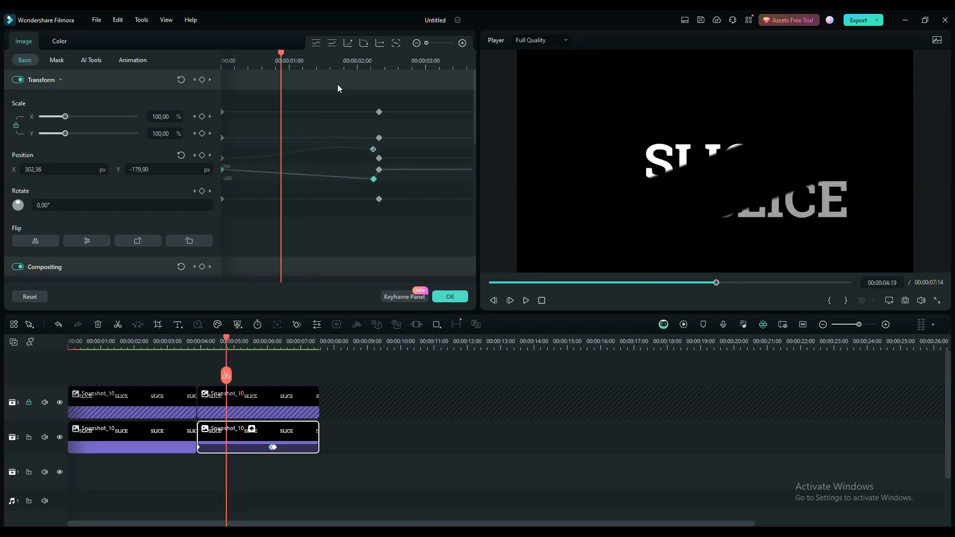
{"action": "left_click", "coordinate": [365, 42]}
{"action": "left_click_drag", "start_coordinate": [298, 170], "coordinate": [294, 182]}
{"action": "left_click", "coordinate": [301, 179]}
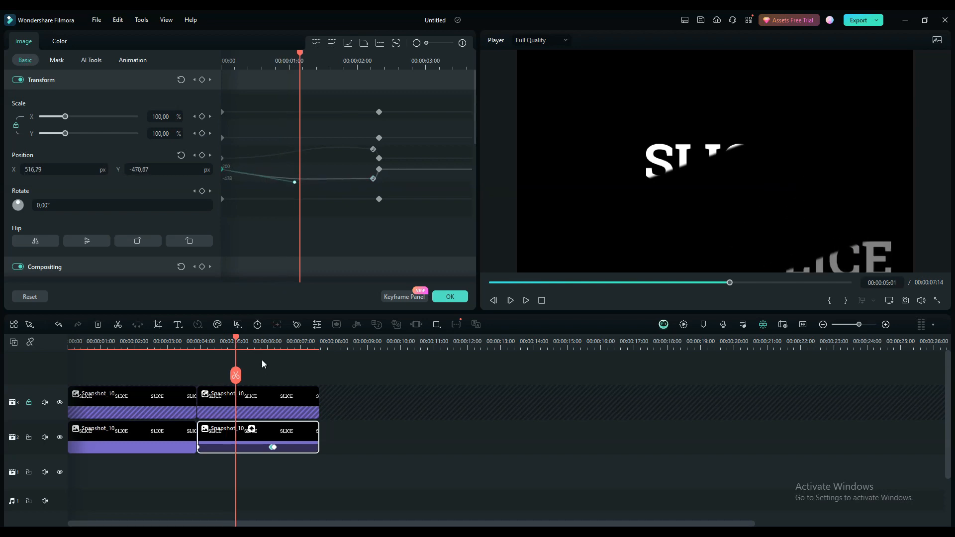
Play back the eased movement of the lower half from before the split.
{"action": "left_click_drag", "start_coordinate": [236, 334], "coordinate": [190, 343]}
{"action": "left_click", "coordinate": [538, 300]}
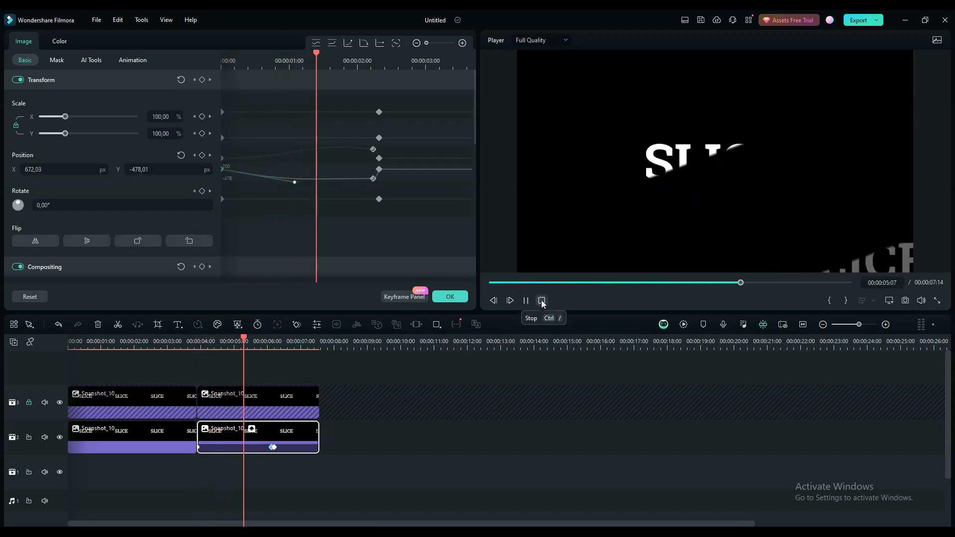
{"action": "left_click", "coordinate": [528, 301]}
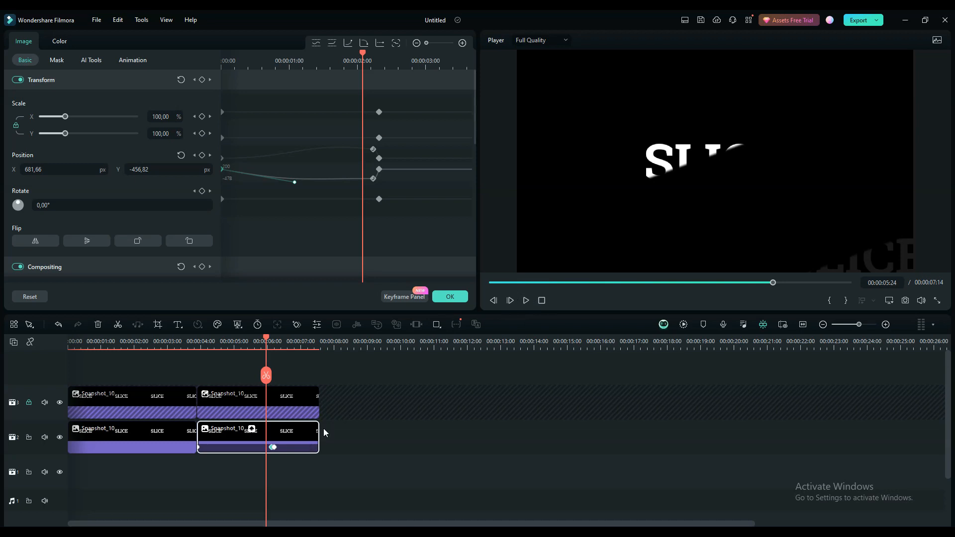
Lock video track 2, unlock video track 3, and select the second clip on track 3.
{"action": "left_click", "coordinate": [28, 437]}
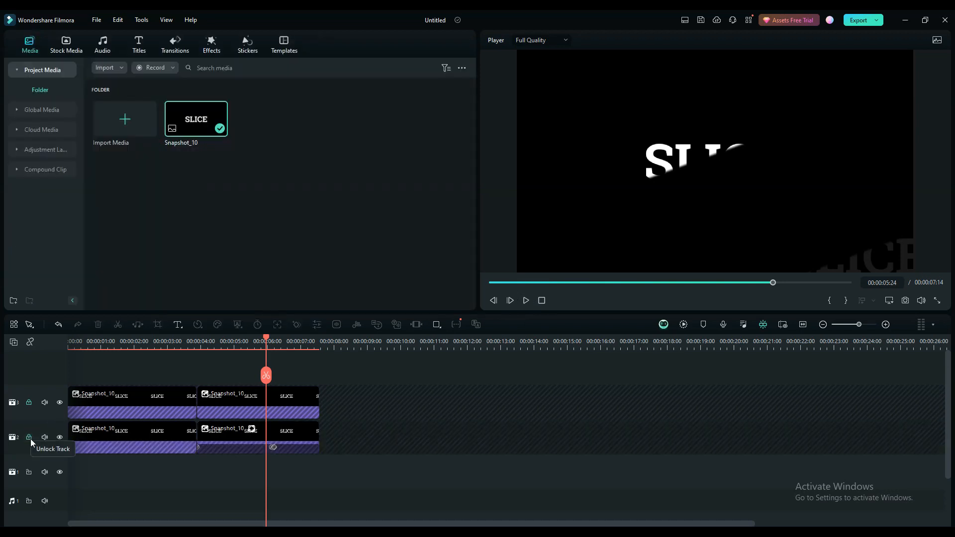
{"action": "left_click", "coordinate": [29, 402]}
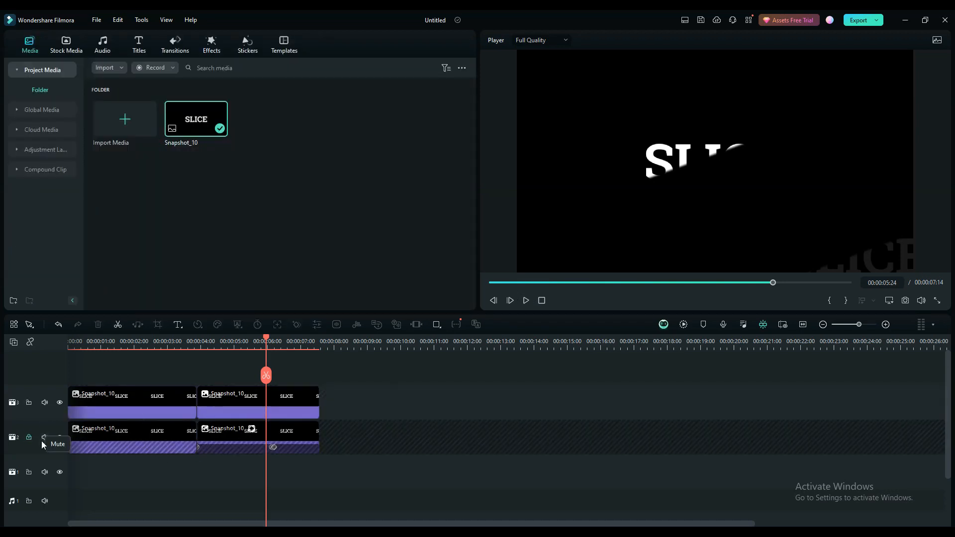
{"action": "left_click", "coordinate": [305, 406]}
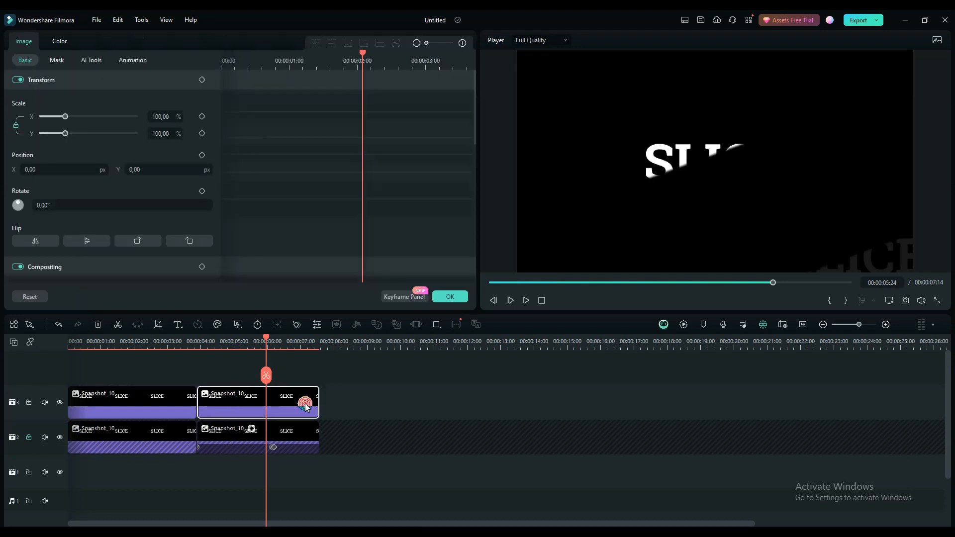
Apply the Fade Out preset animation to track 3's second clip and move its end keyframe to 00:00:06:05.
{"action": "left_click", "coordinate": [132, 60]}
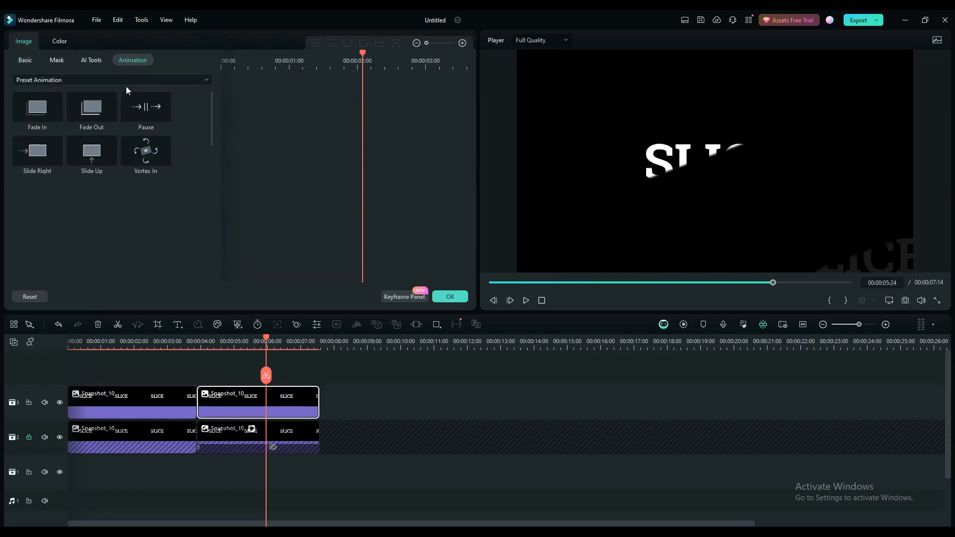
{"action": "left_click", "coordinate": [96, 114]}
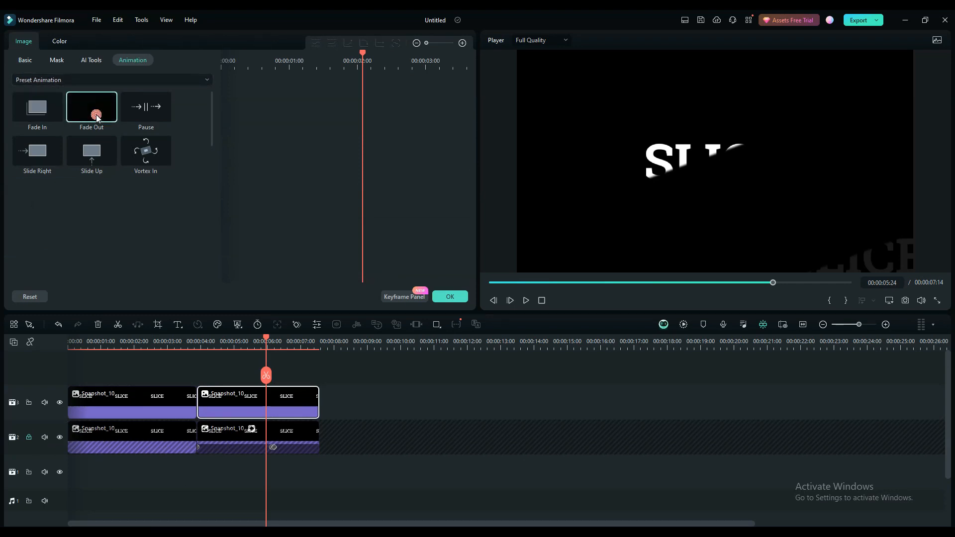
{"action": "left_click_drag", "start_coordinate": [232, 412], "coordinate": [275, 412]}
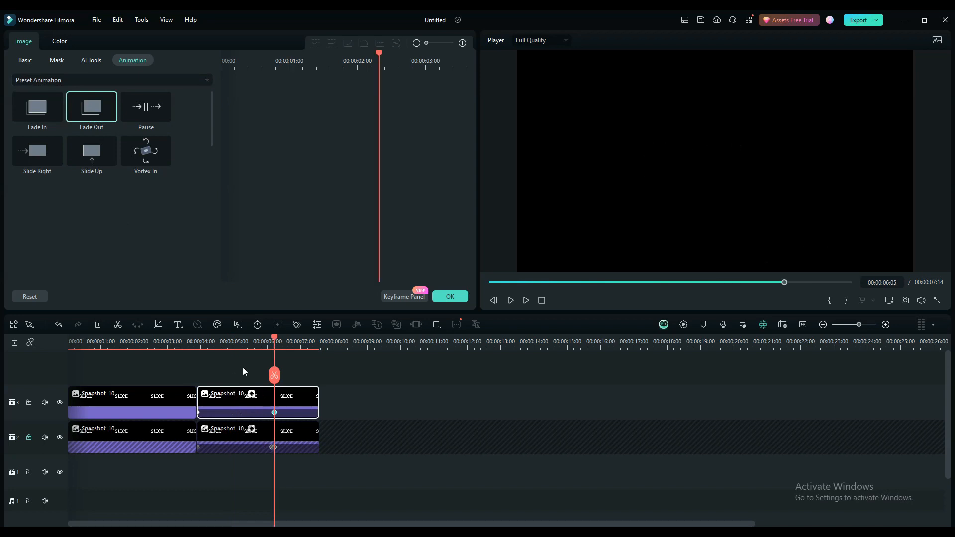
Add a Position keyframe at 00:00:06:03 and move the upper half of SLICE to about X -525.5, Y 446 px.
{"action": "left_click", "coordinate": [199, 413]}
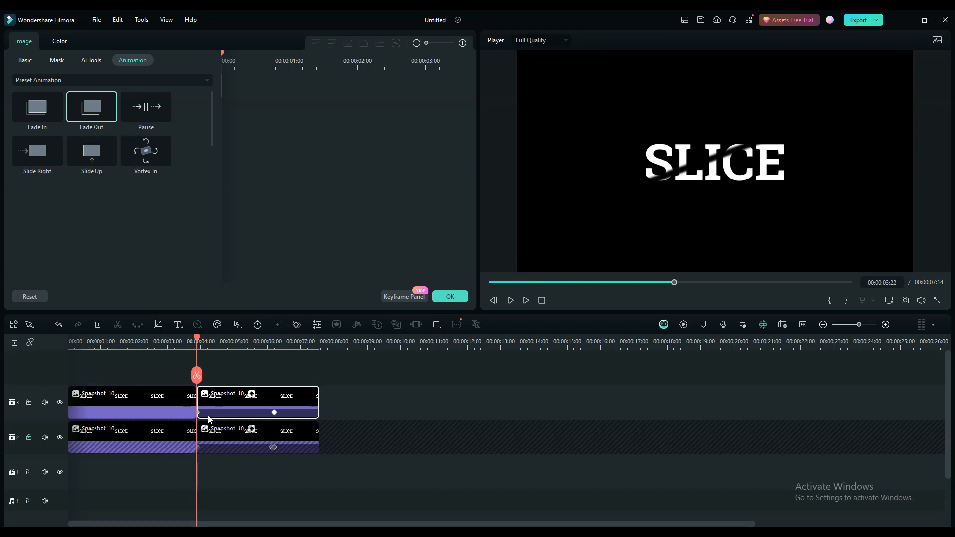
{"action": "left_click", "coordinate": [23, 62]}
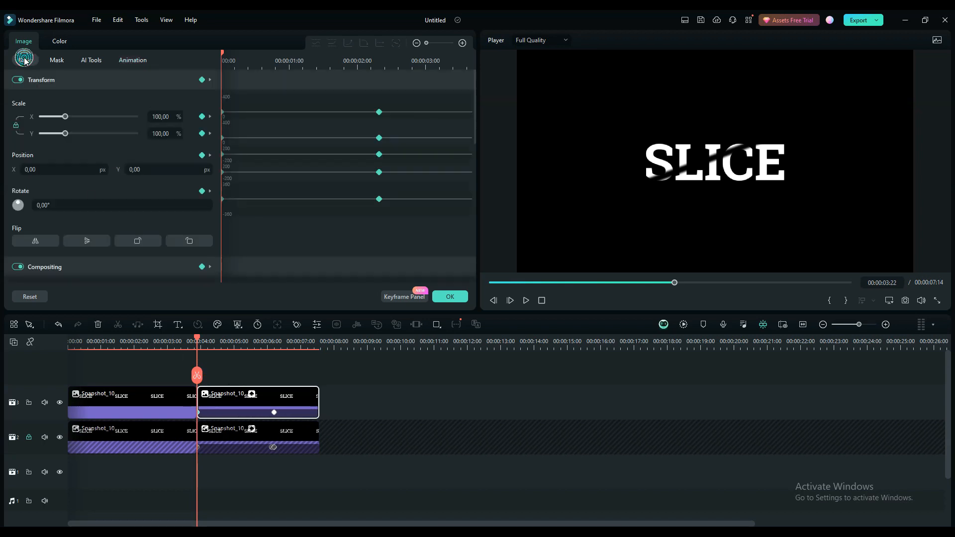
{"action": "left_click", "coordinate": [200, 156]}
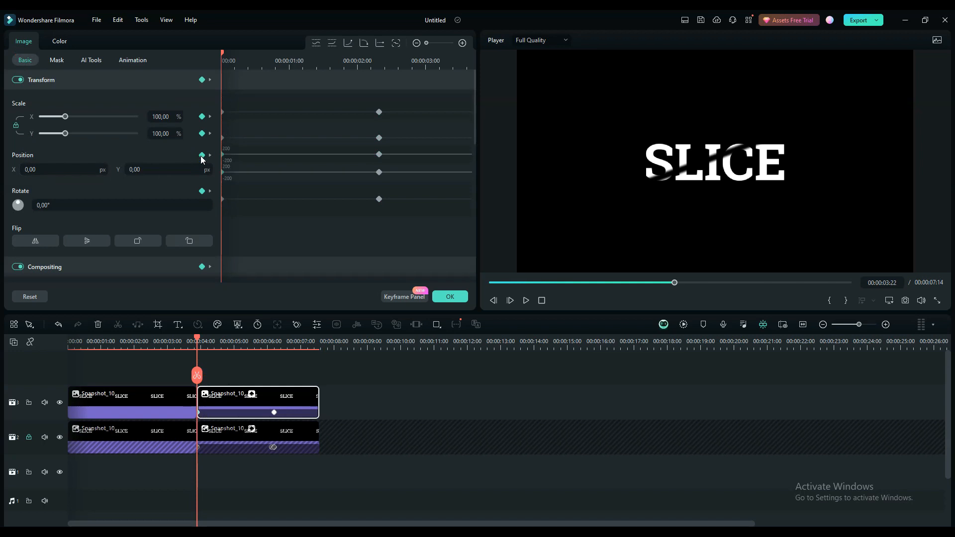
{"action": "left_click_drag", "start_coordinate": [198, 344], "coordinate": [272, 353]}
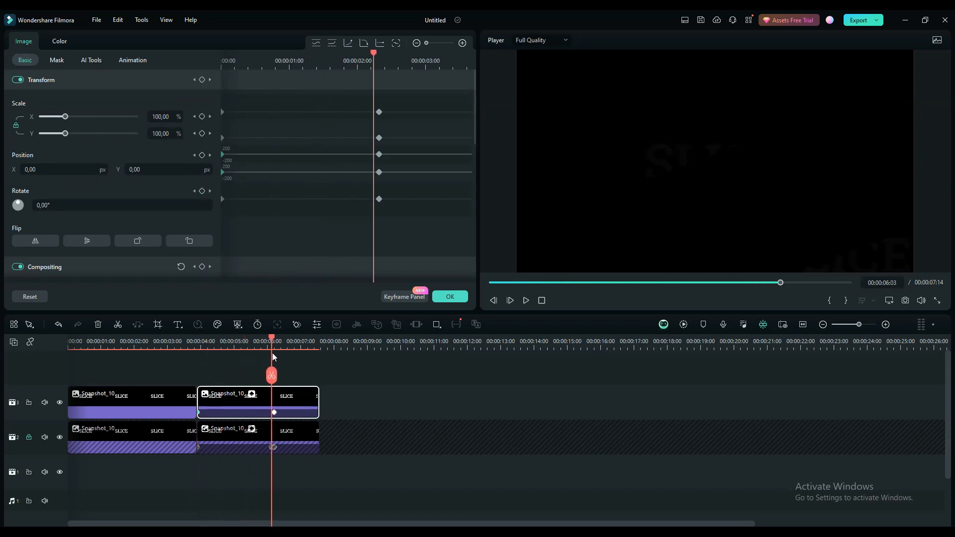
{"action": "left_click", "coordinate": [202, 156]}
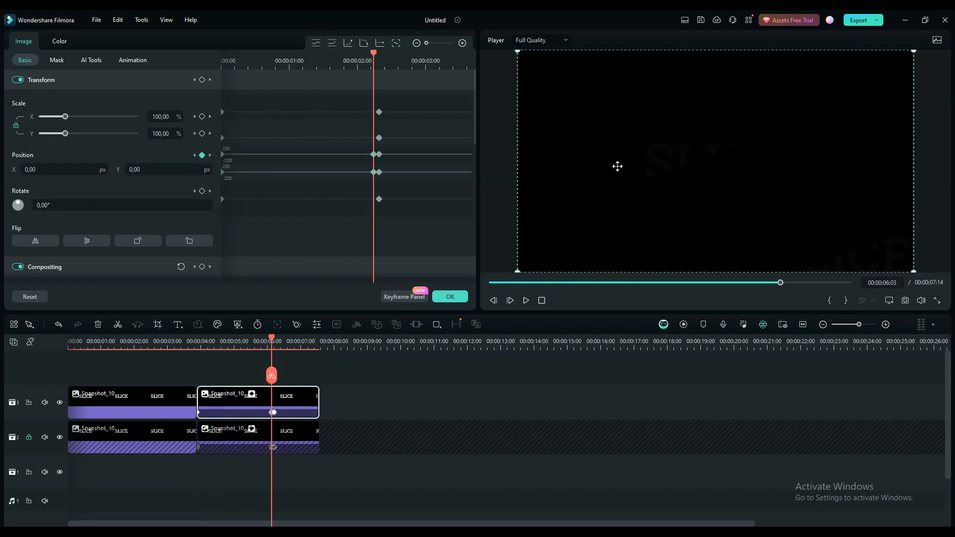
{"action": "left_click_drag", "start_coordinate": [784, 240], "coordinate": [676, 149]}
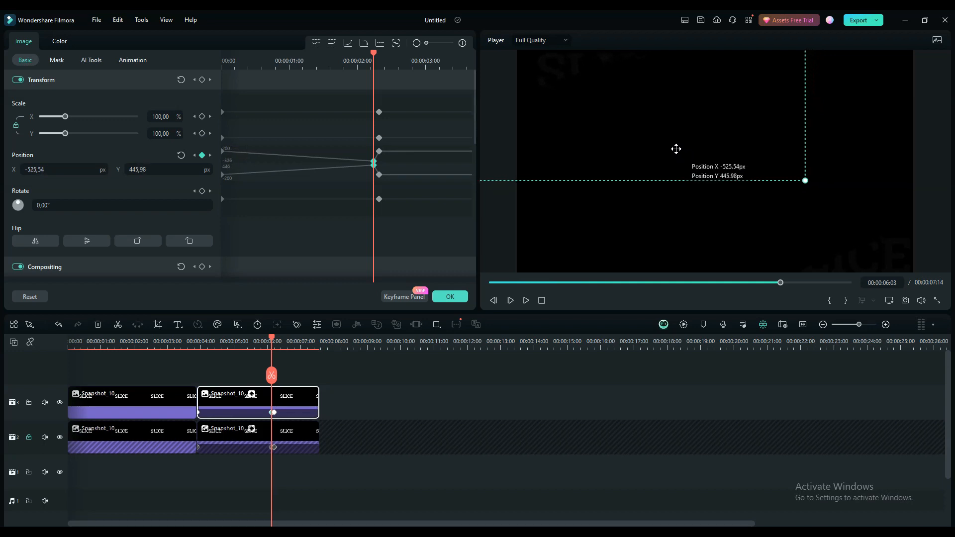
Apply Ease out to the Position X curve of the upper half's movement on track 3's second clip.
{"action": "left_click_drag", "start_coordinate": [275, 339], "coordinate": [201, 356]}
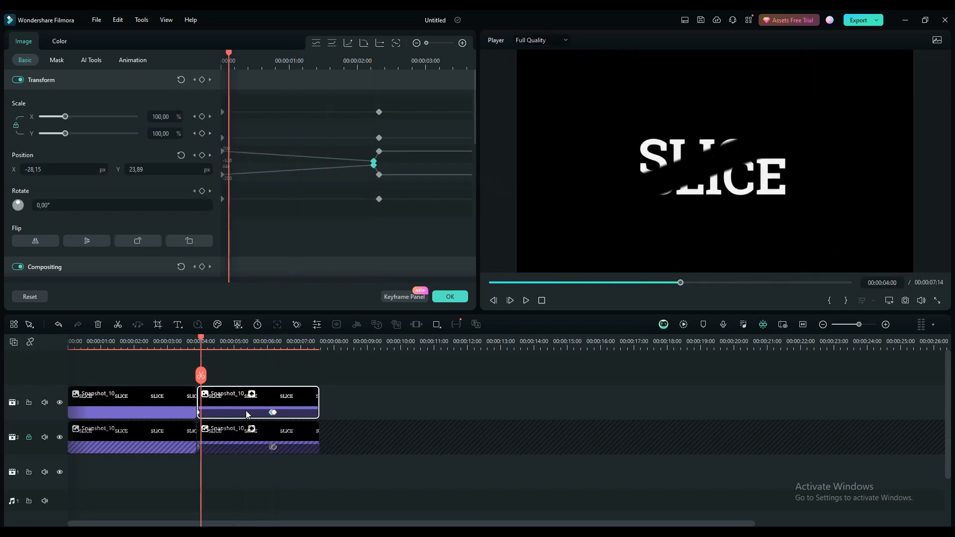
{"action": "left_click", "coordinate": [294, 156]}
{"action": "key", "text": "ctrl"}
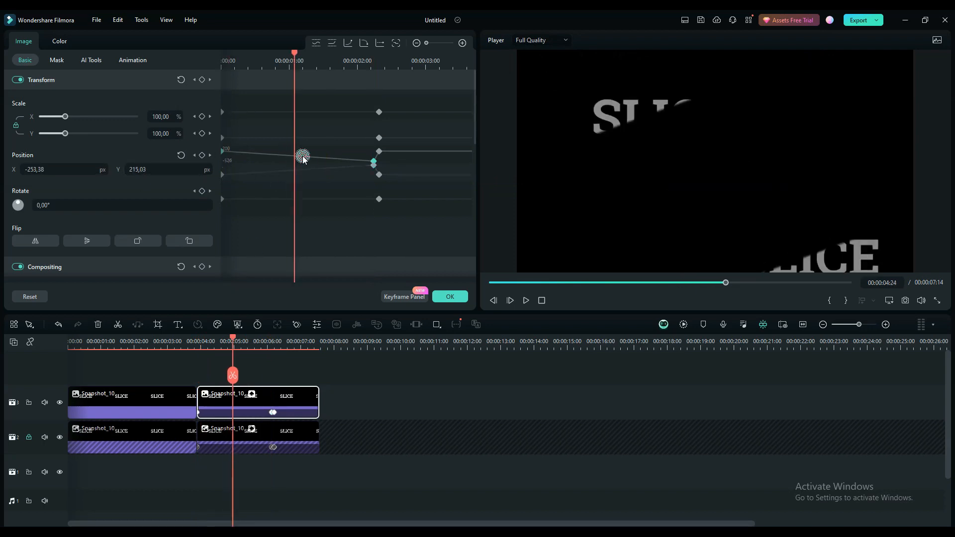
{"action": "left_click", "coordinate": [289, 157]}
{"action": "key", "text": "ctrl"}
{"action": "left_click", "coordinate": [282, 155]}
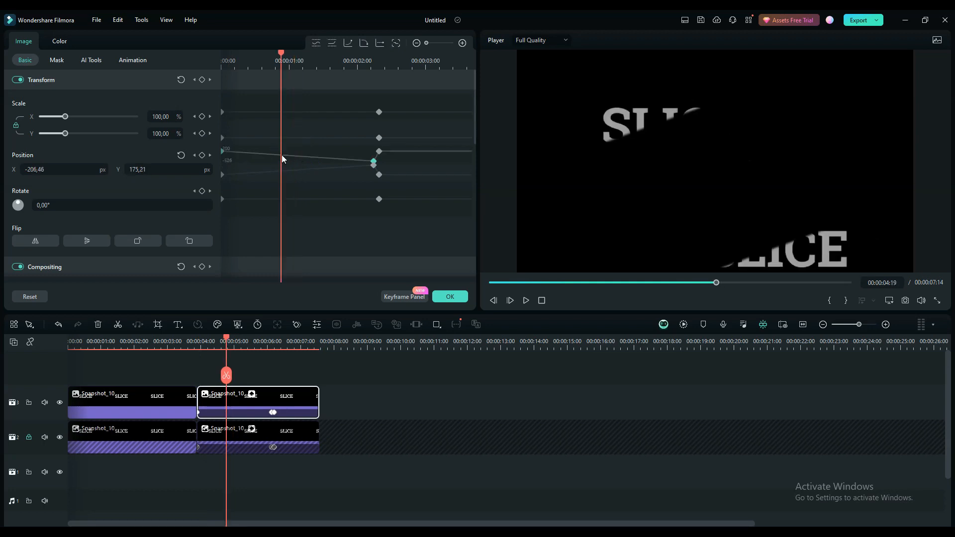
{"action": "left_click", "coordinate": [312, 157]}
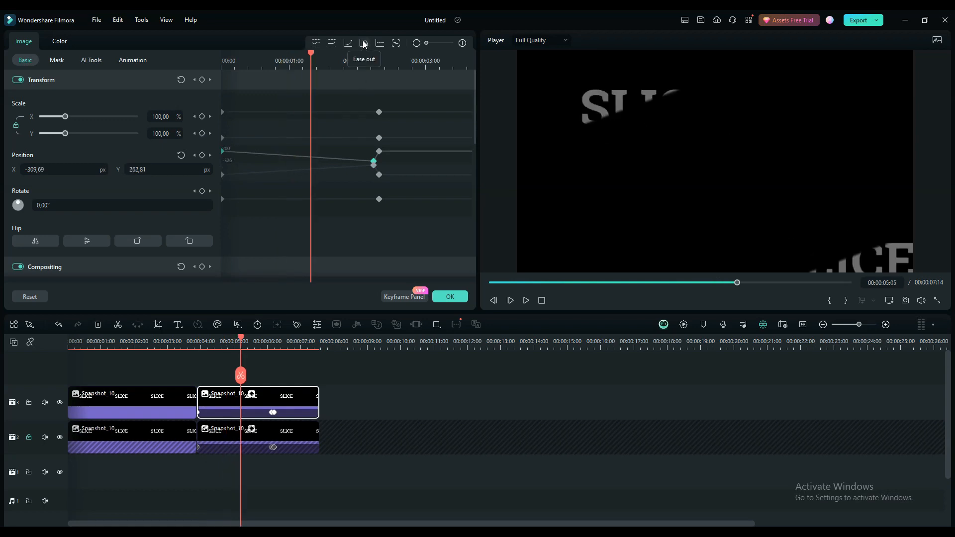
{"action": "left_click", "coordinate": [364, 43]}
Apply the same Ease out to the Position Y curve of the upper half's movement.
{"action": "left_click_drag", "start_coordinate": [298, 156], "coordinate": [307, 169]}
{"action": "left_click", "coordinate": [301, 162]}
{"action": "left_click", "coordinate": [307, 170]}
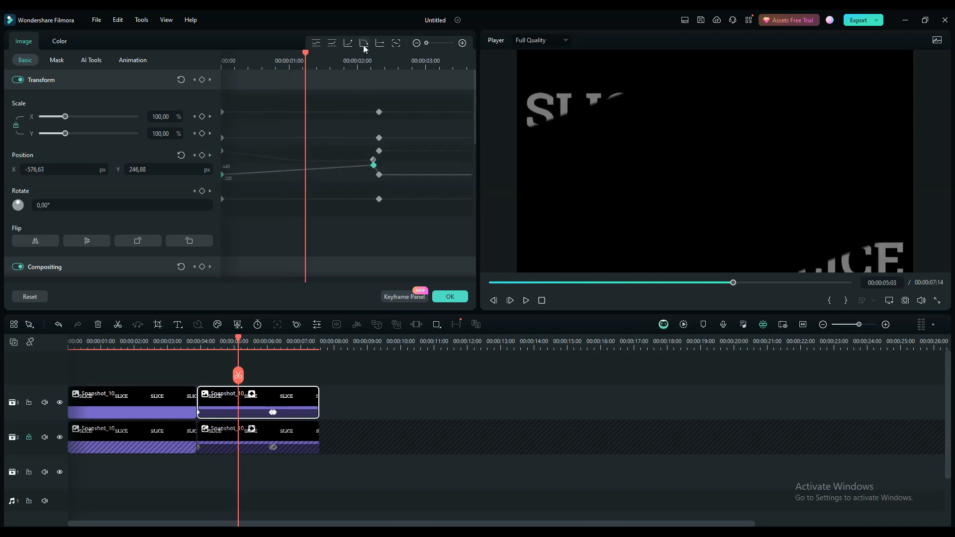
{"action": "left_click_drag", "start_coordinate": [299, 166], "coordinate": [298, 160]}
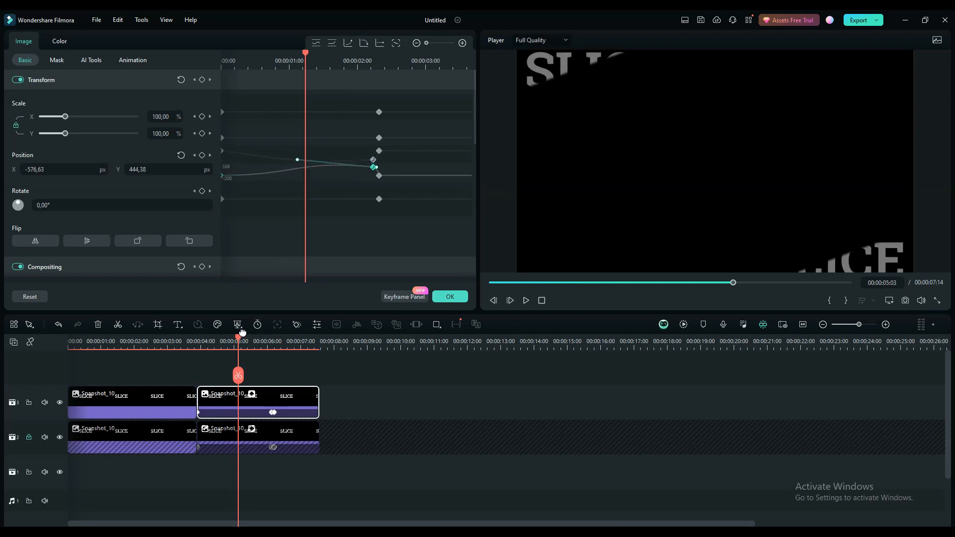
Play back both halves sliding apart, starting at 00:00:03:15, just before the split.
{"action": "left_click", "coordinate": [187, 348]}
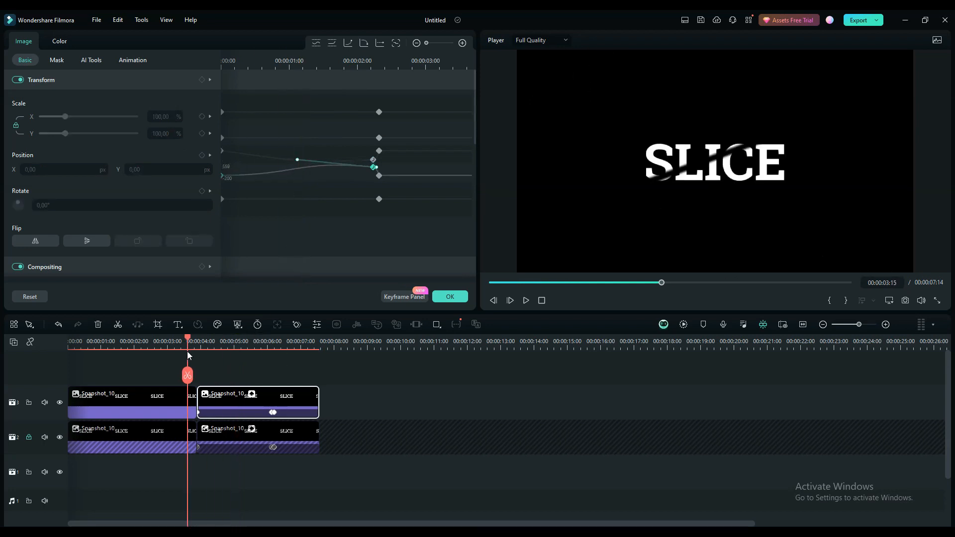
{"action": "left_click", "coordinate": [525, 301]}
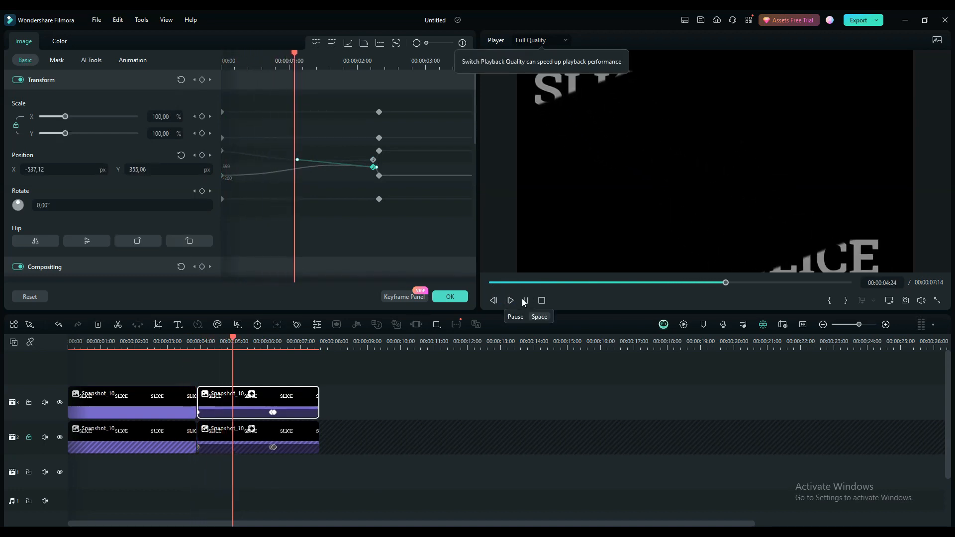
{"action": "left_click", "coordinate": [525, 300]}
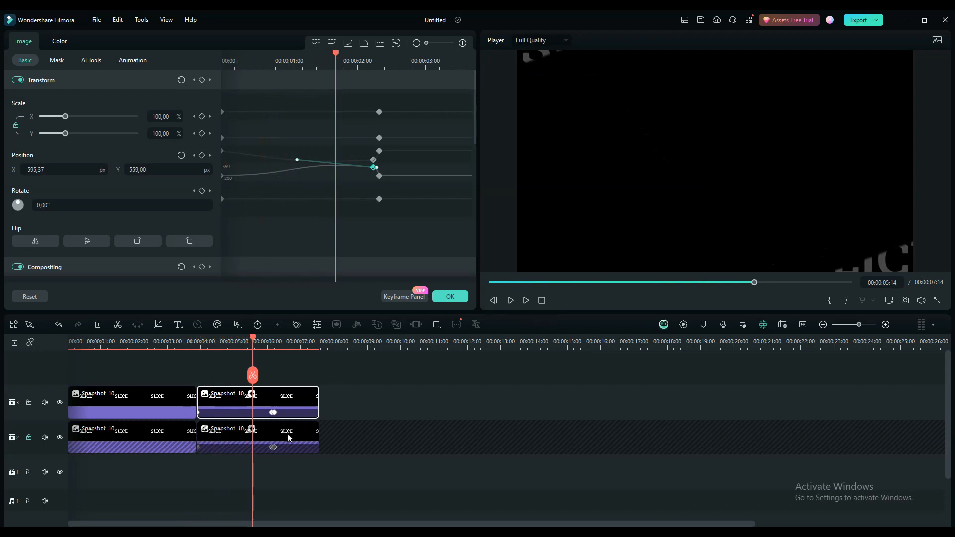
Unlock video track 2 and trim the second clips on tracks 3 and 2 to end at 00:00:06:09.
{"action": "left_click", "coordinate": [29, 437]}
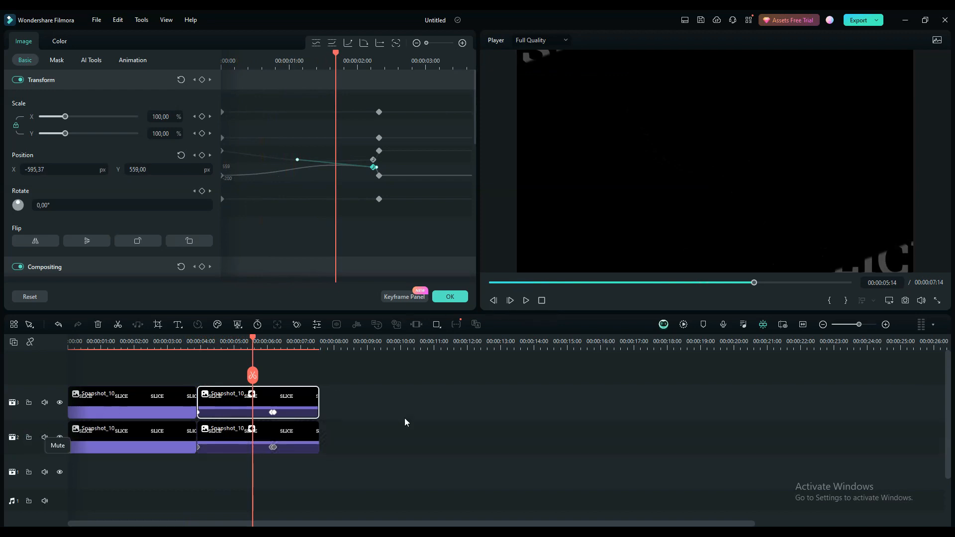
{"action": "left_click_drag", "start_coordinate": [319, 397], "coordinate": [277, 409]}
{"action": "left_click", "coordinate": [313, 448]}
{"action": "left_click_drag", "start_coordinate": [318, 443], "coordinate": [279, 443]}
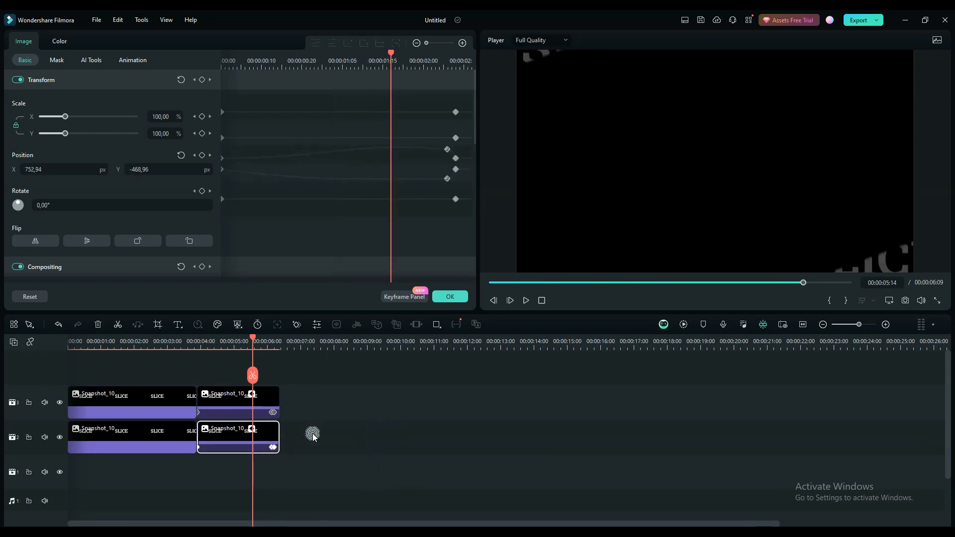
Play back the whole sliced text animation from the start of the timeline.
{"action": "key", "text": "Home"}
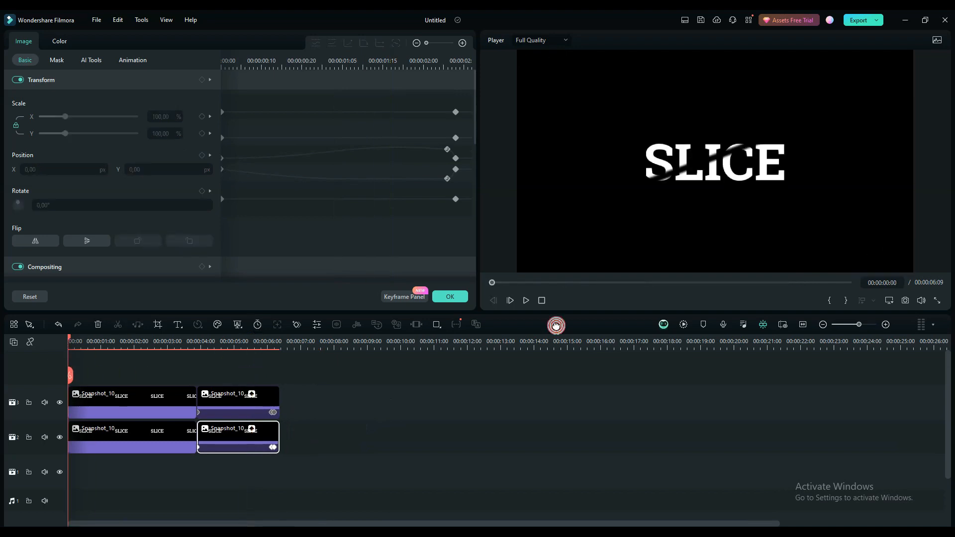
{"action": "left_click", "coordinate": [525, 301]}
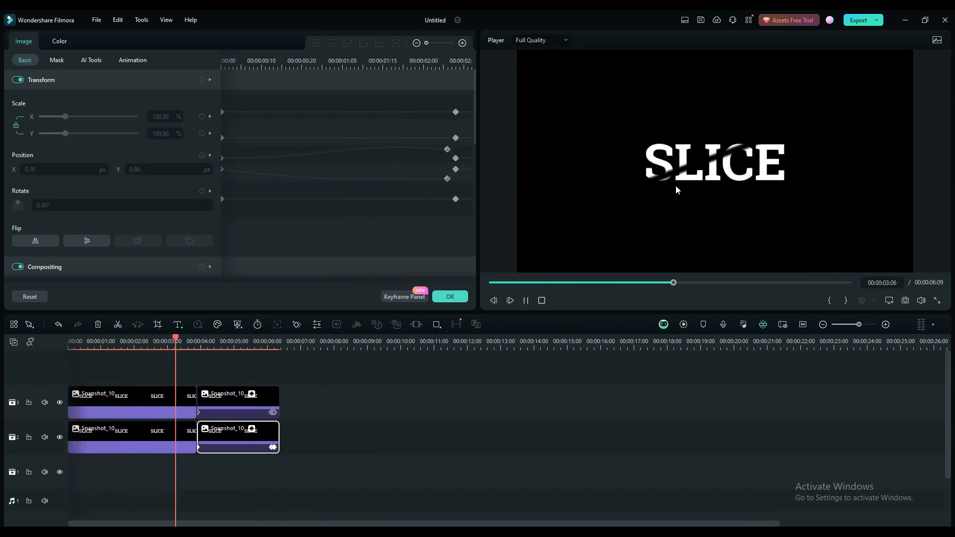
{"action": "left_click", "coordinate": [528, 300]}
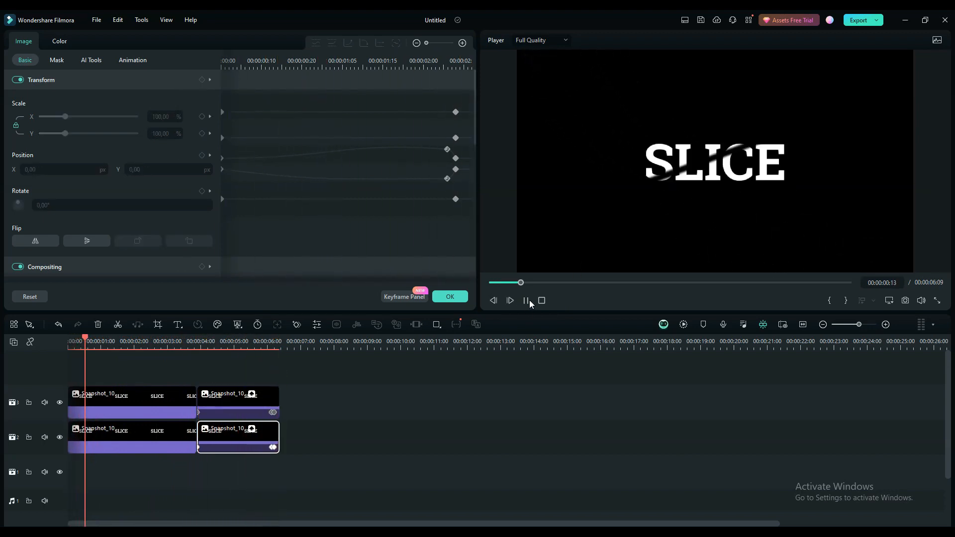
{"action": "left_click", "coordinate": [530, 300]}
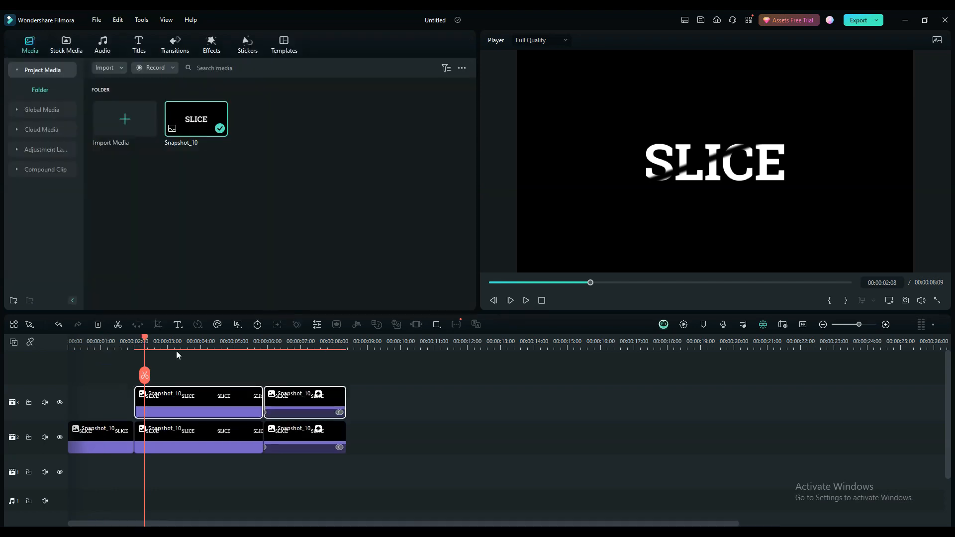
Add the favorite sticker Element 07 on a new track above the text around 00:00:02:00 and center it over SLICE.
{"action": "left_click_drag", "start_coordinate": [149, 342], "coordinate": [129, 347]}
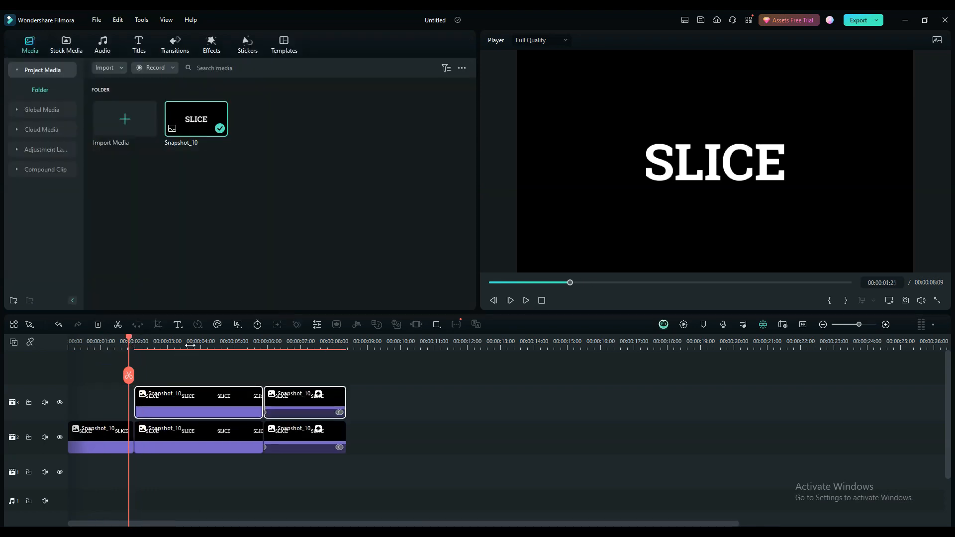
{"action": "left_click", "coordinate": [248, 45]}
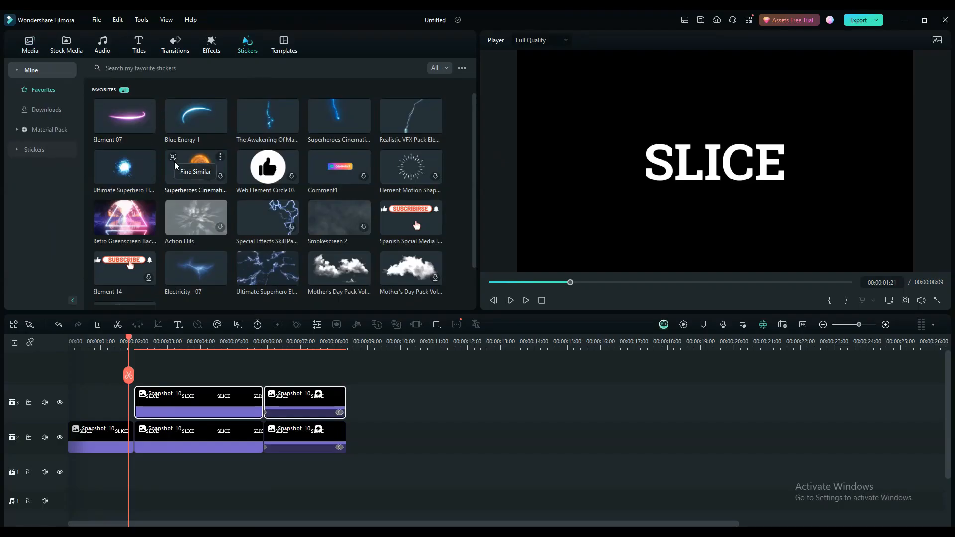
{"action": "left_click_drag", "start_coordinate": [109, 130], "coordinate": [133, 373]}
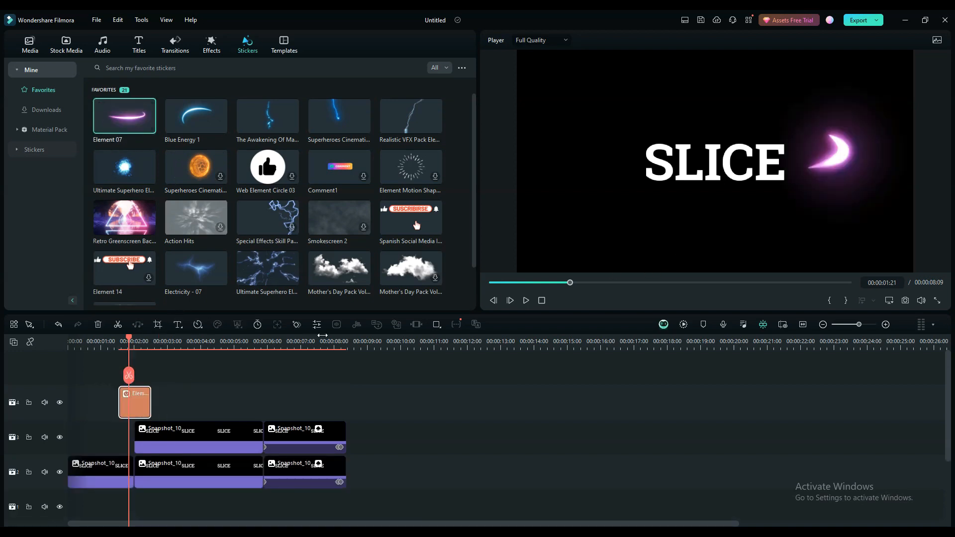
{"action": "left_click_drag", "start_coordinate": [123, 341], "coordinate": [133, 348]}
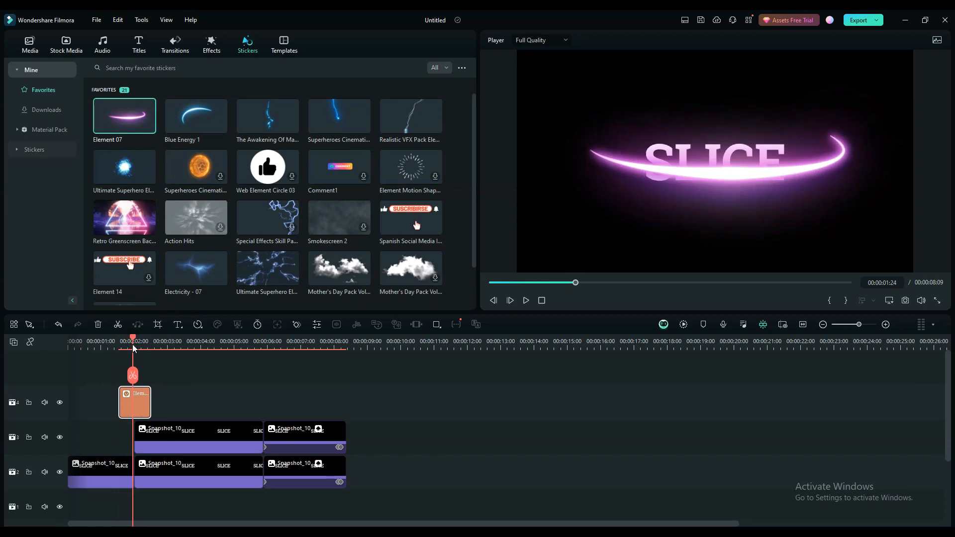
{"action": "left_click", "coordinate": [693, 179]}
{"action": "left_click_drag", "start_coordinate": [725, 179], "coordinate": [710, 179]}
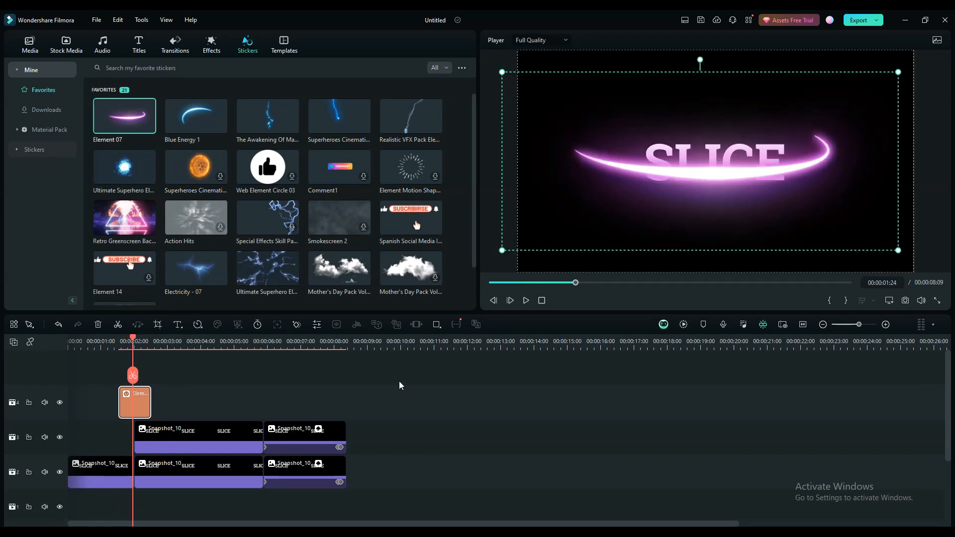
Rotate the Element 07 sticker to follow SLICE's diagonal cut, scale it down and position it over the cut.
{"action": "left_click_drag", "start_coordinate": [133, 341], "coordinate": [137, 342]}
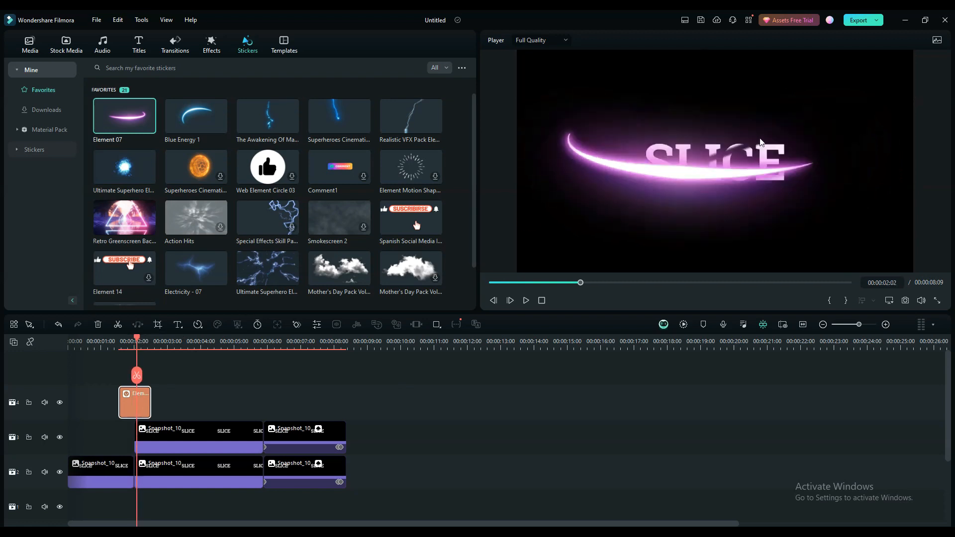
{"action": "left_click", "coordinate": [733, 176]}
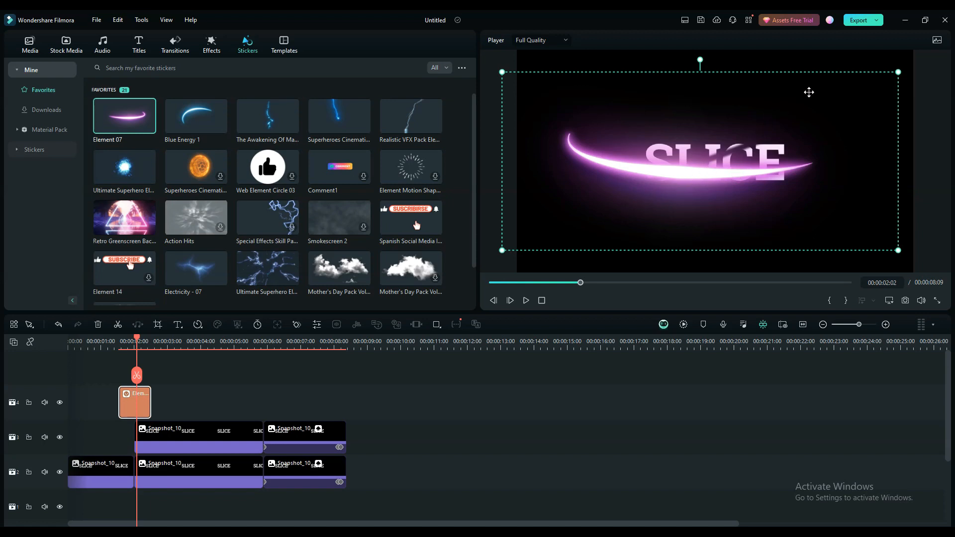
{"action": "left_click_drag", "start_coordinate": [627, 204], "coordinate": [685, 169]}
{"action": "left_click_drag", "start_coordinate": [704, 59], "coordinate": [659, 70]}
{"action": "left_click_drag", "start_coordinate": [717, 164], "coordinate": [731, 146]}
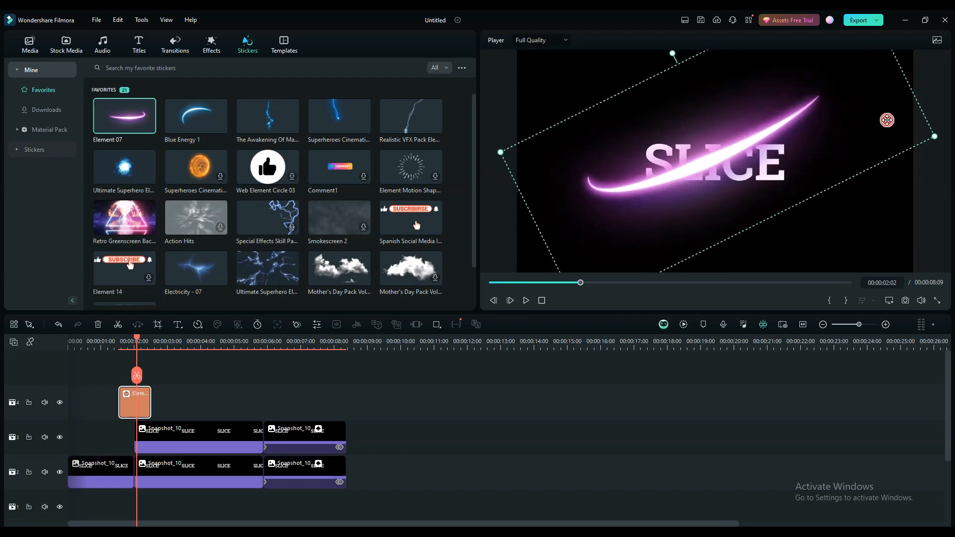
{"action": "left_click_drag", "start_coordinate": [935, 136], "coordinate": [724, 167]}
Play back the slash sticker crossing the text, from the start of the sticker clip.
{"action": "left_click_drag", "start_coordinate": [139, 346], "coordinate": [118, 345]}
{"action": "left_click", "coordinate": [526, 301]}
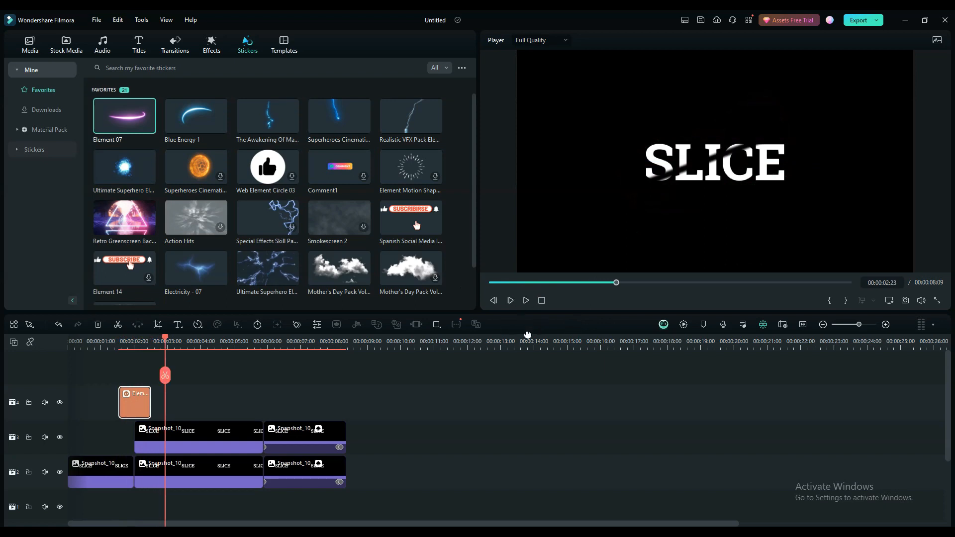
Add the abstract stock background Retro BG Media 10 to video track 1 and align its end with the text clips' end.
{"action": "scroll", "coordinate": [398, 413], "scroll_direction": "down", "scroll_amount": 2}
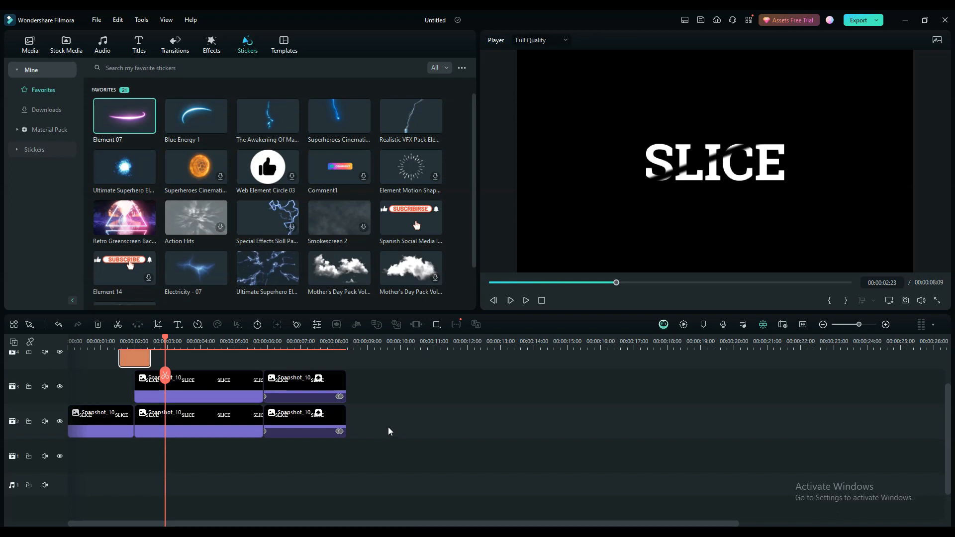
{"action": "left_click", "coordinate": [31, 44]}
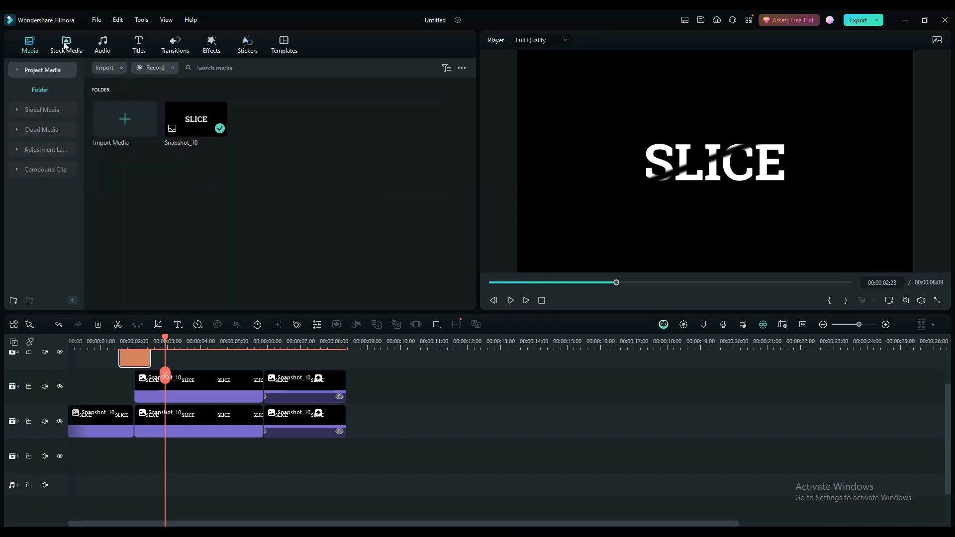
{"action": "left_click", "coordinate": [63, 45]}
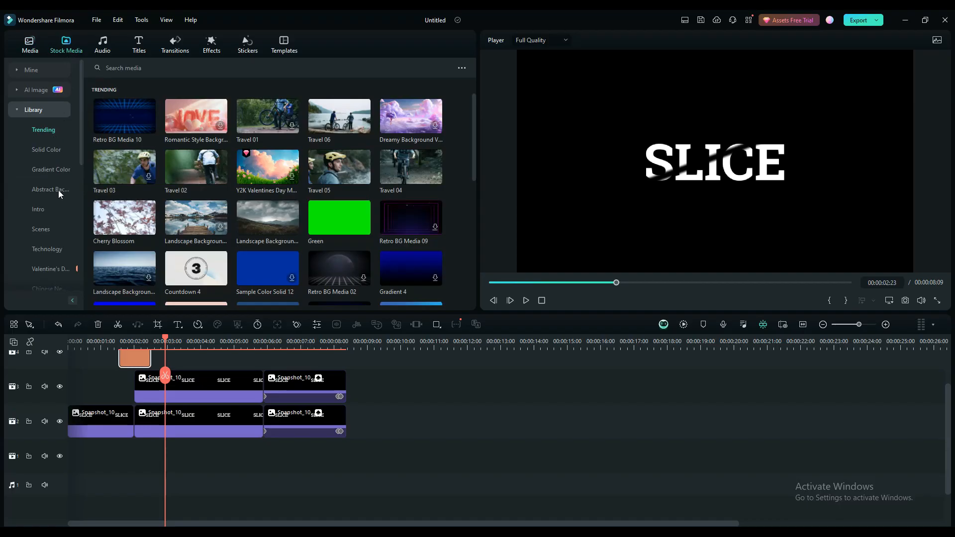
{"action": "left_click", "coordinate": [58, 190]}
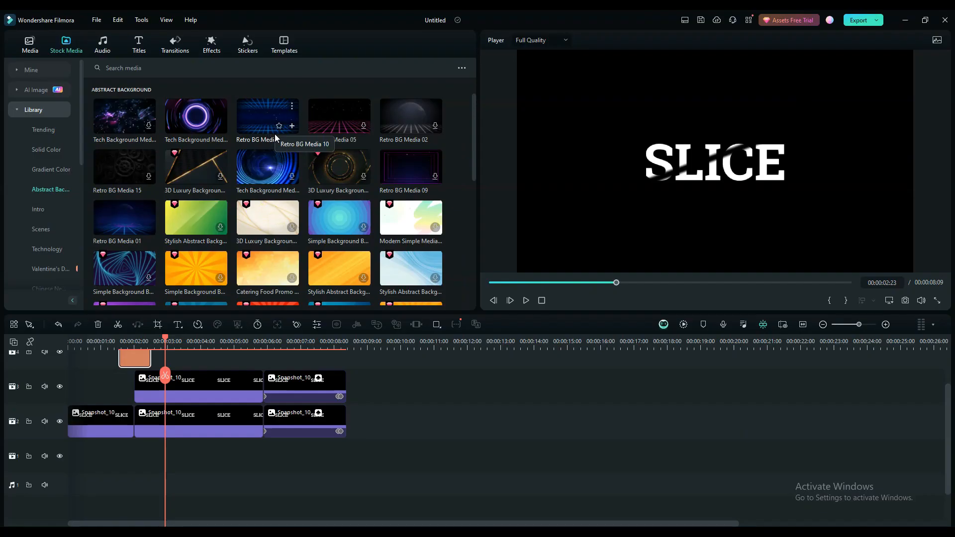
{"action": "left_click", "coordinate": [262, 109]}
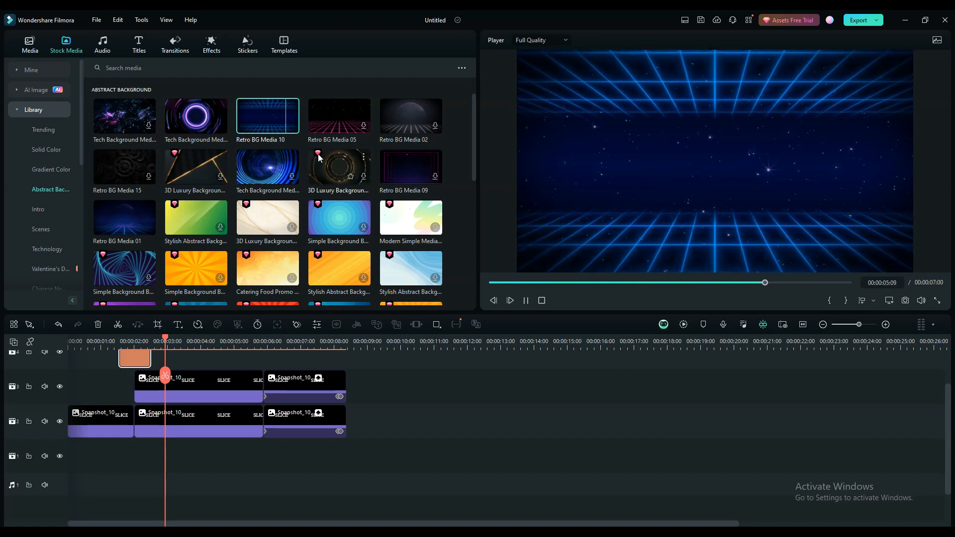
{"action": "left_click_drag", "start_coordinate": [268, 127], "coordinate": [69, 451]}
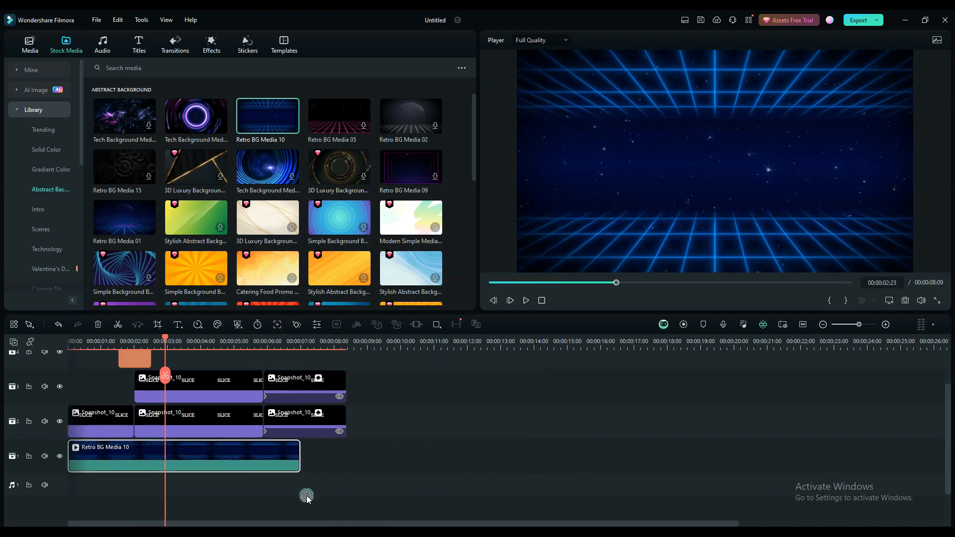
{"action": "left_click_drag", "start_coordinate": [244, 463], "coordinate": [290, 455]}
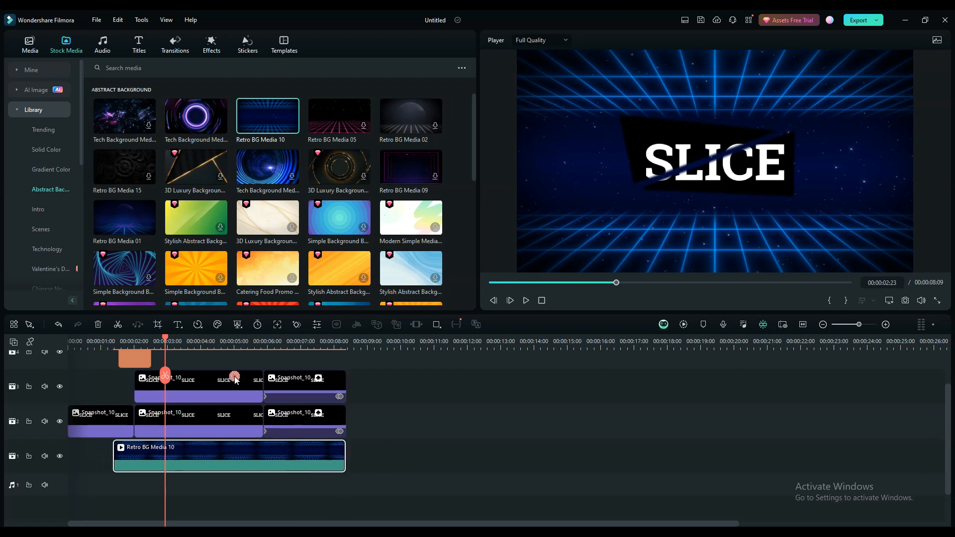
Play back the text animation over the new background from 00:00:01:08.
{"action": "left_click_drag", "start_coordinate": [160, 344], "coordinate": [112, 349]}
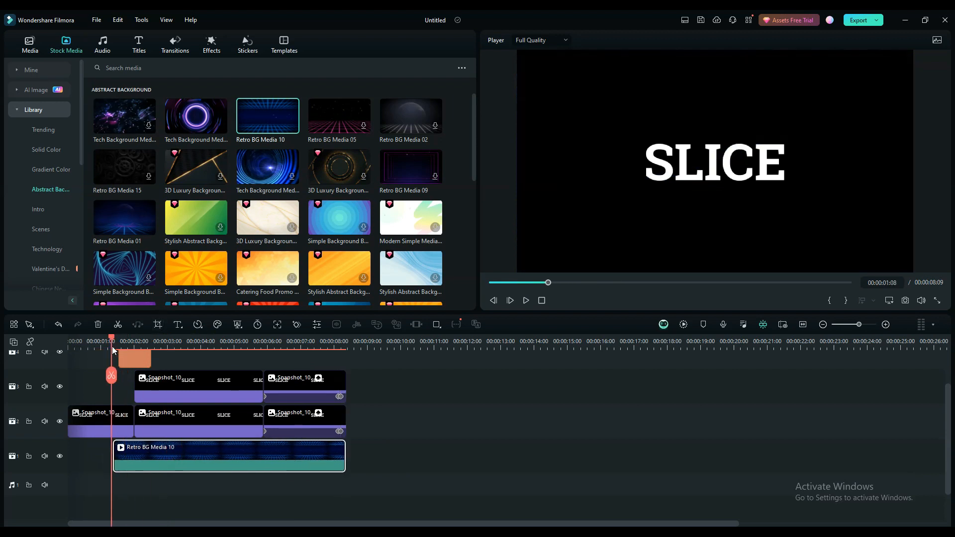
{"action": "left_click", "coordinate": [525, 301]}
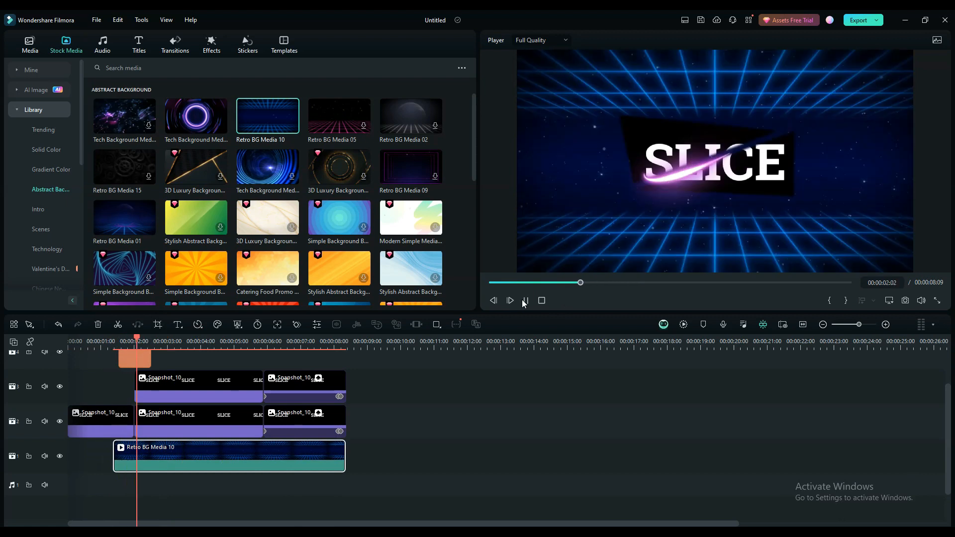
{"action": "left_click", "coordinate": [525, 302]}
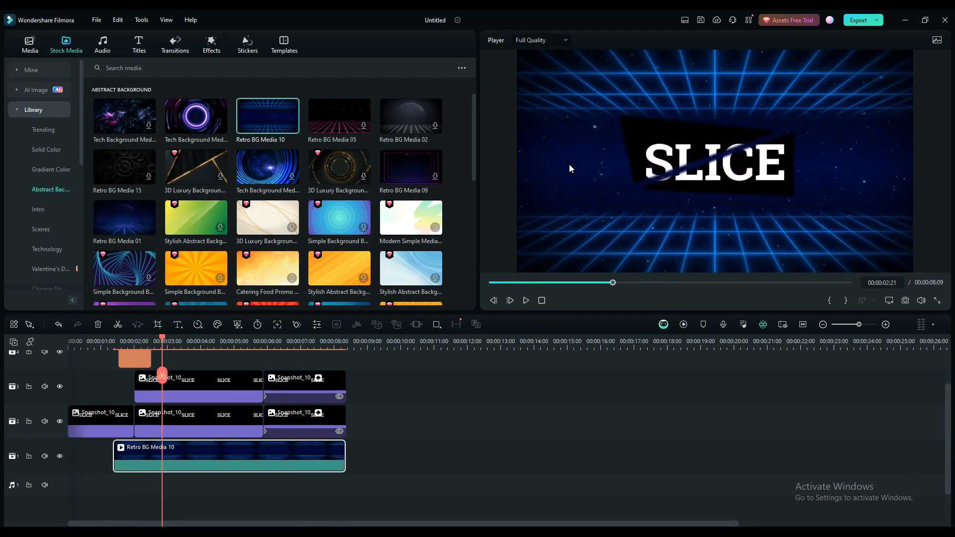
Set the blend mode of the four sliced SLICE snapshot clips on video tracks 2 and 3 to Lighten.
{"action": "double_click", "coordinate": [212, 424]}
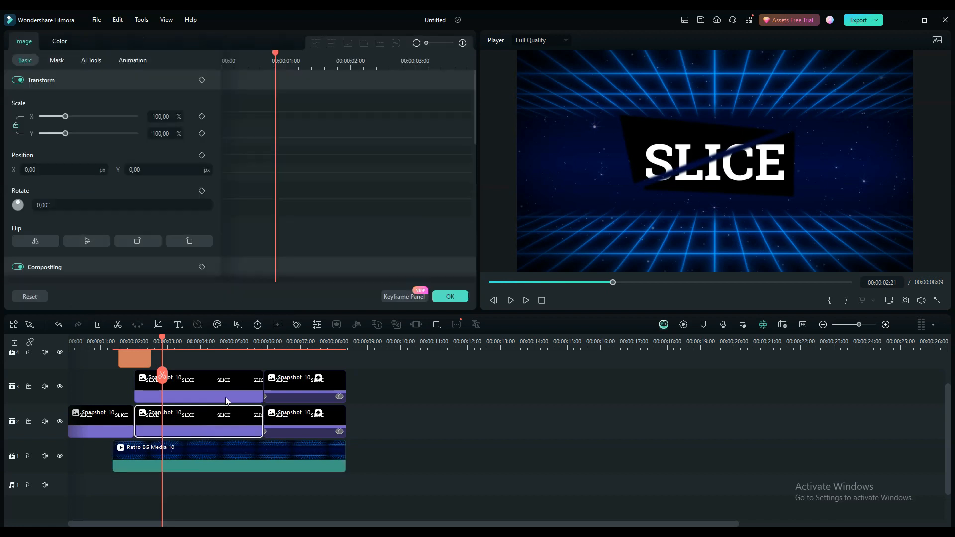
{"action": "left_click", "coordinate": [225, 400], "text": "ctrl"}
{"action": "left_click", "coordinate": [299, 426], "text": "ctrl"}
{"action": "left_click", "coordinate": [297, 391], "text": "ctrl"}
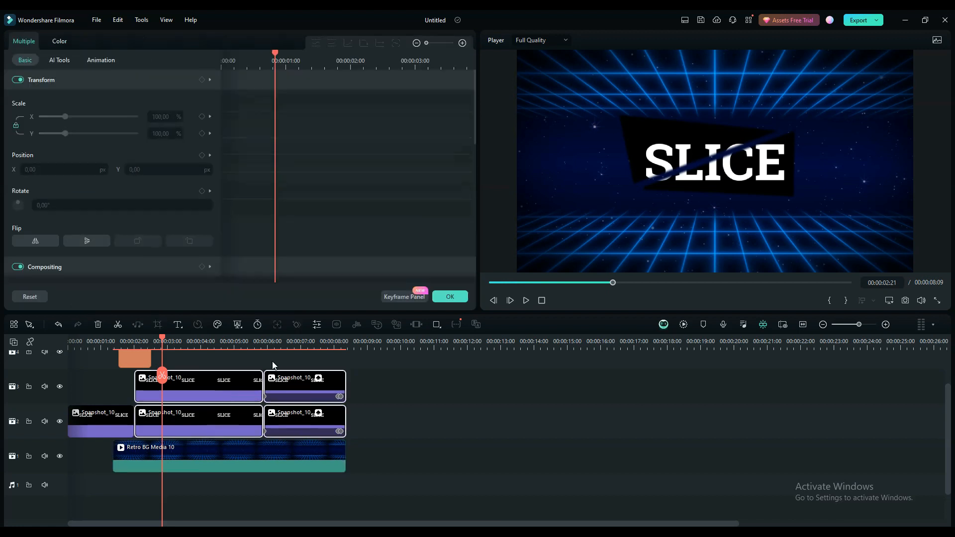
{"action": "scroll", "coordinate": [85, 106], "scroll_direction": "down", "scroll_amount": 3}
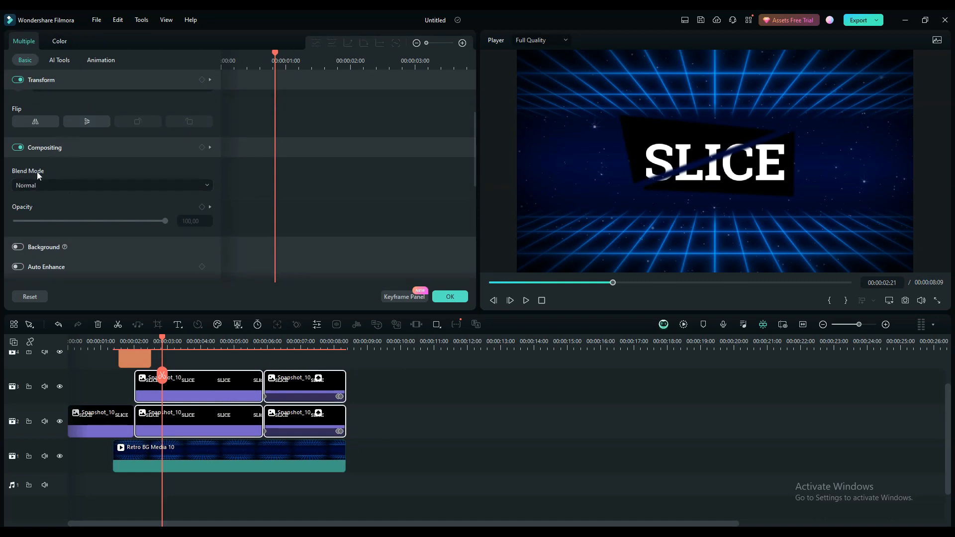
{"action": "left_click", "coordinate": [55, 183]}
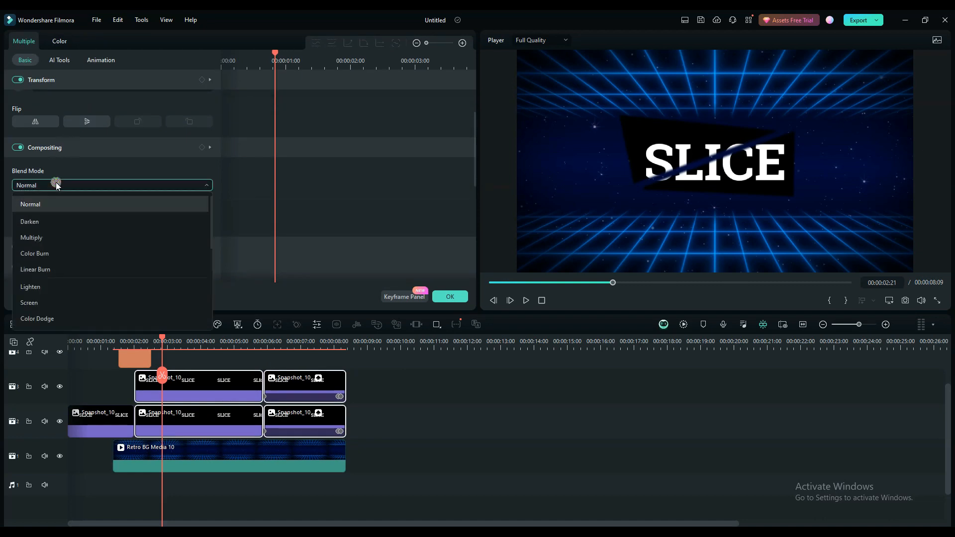
{"action": "left_click", "coordinate": [61, 285]}
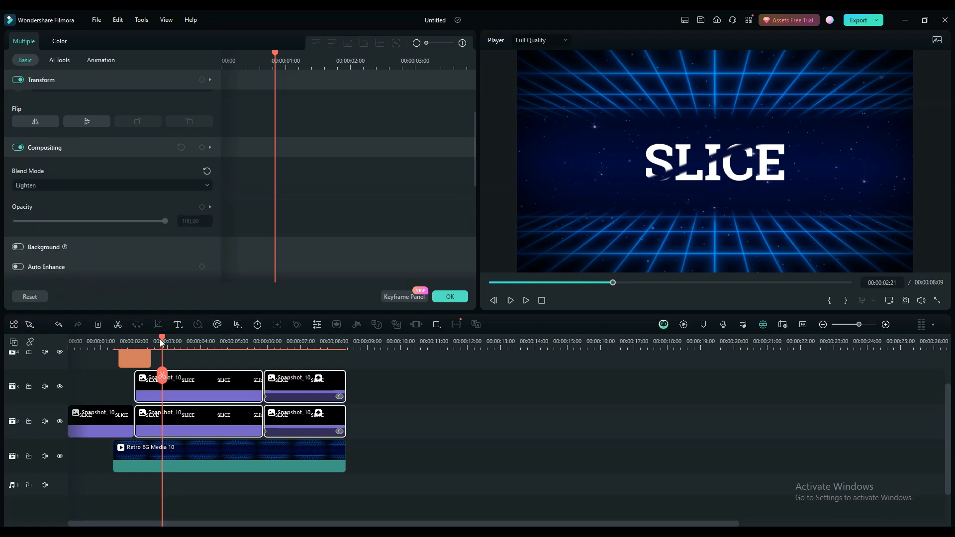
Play back the blended text animation over the background from the start of the timeline.
{"action": "left_click", "coordinate": [66, 339]}
{"action": "left_click", "coordinate": [524, 300]}
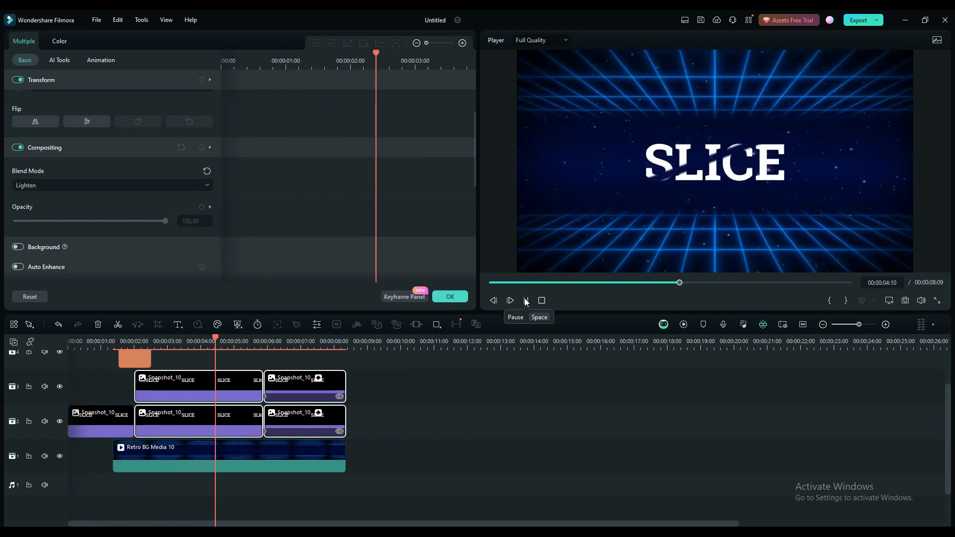
{"action": "left_click", "coordinate": [524, 300]}
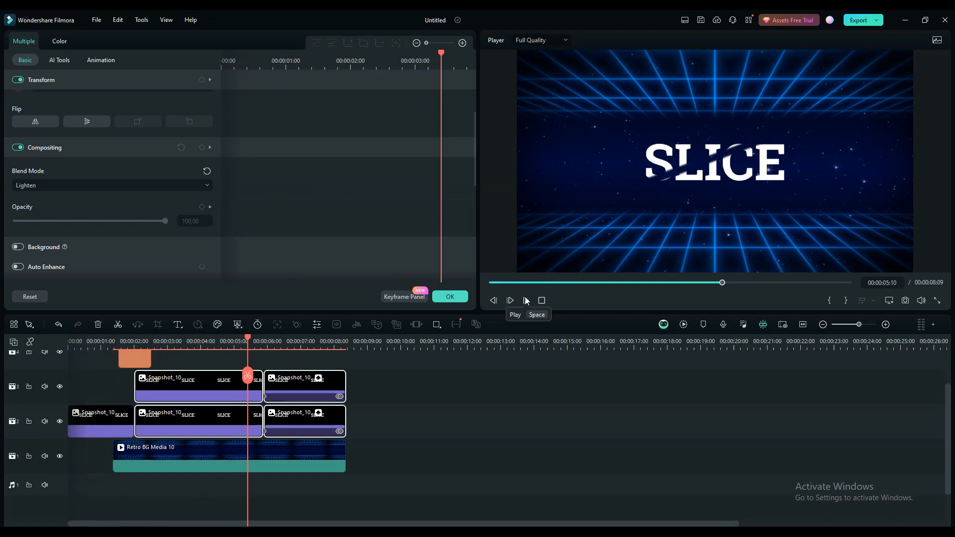